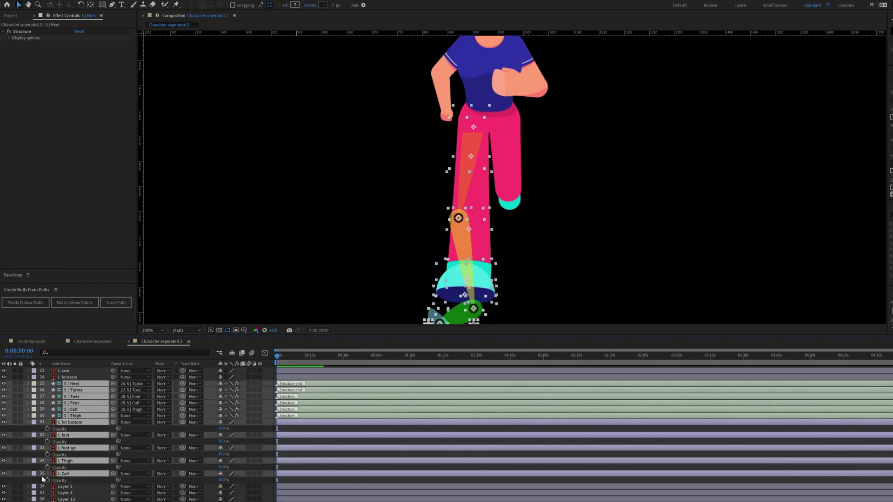
Isolate the left leg artwork and its bone layers, and reposition the thigh-to-heel bones over the leg's joints.
left_click(15, 473)
key("F2")
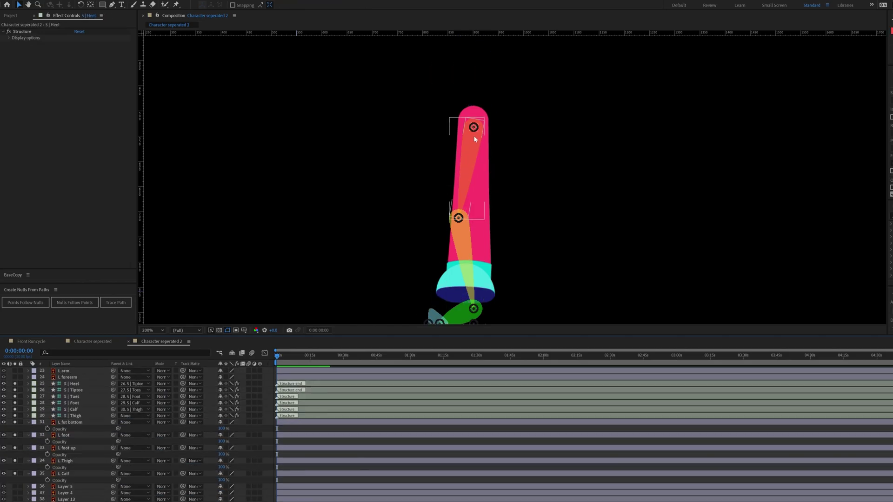
left_click_drag(474, 131, 475, 124)
scroll(475, 125, "up", 1)
left_click_drag(417, 294, 466, 292)
scroll(450, 246, "down", 2)
scroll(488, 297, "up", 1)
left_click_drag(531, 240, 478, 216)
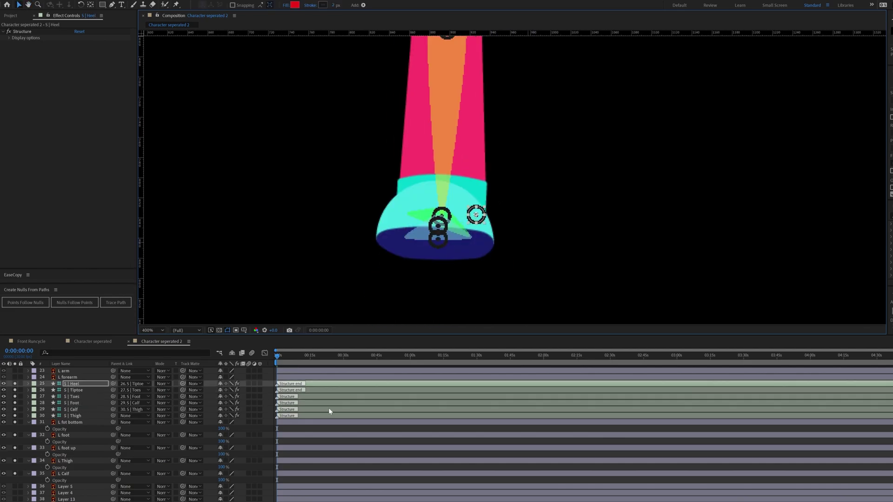
Parent the left leg artwork layers to their matching structure bones, and bend the leg by moving the foot controller.
left_click_drag(114, 474, 75, 410)
left_click_drag(113, 461, 70, 435)
left_click(113, 422)
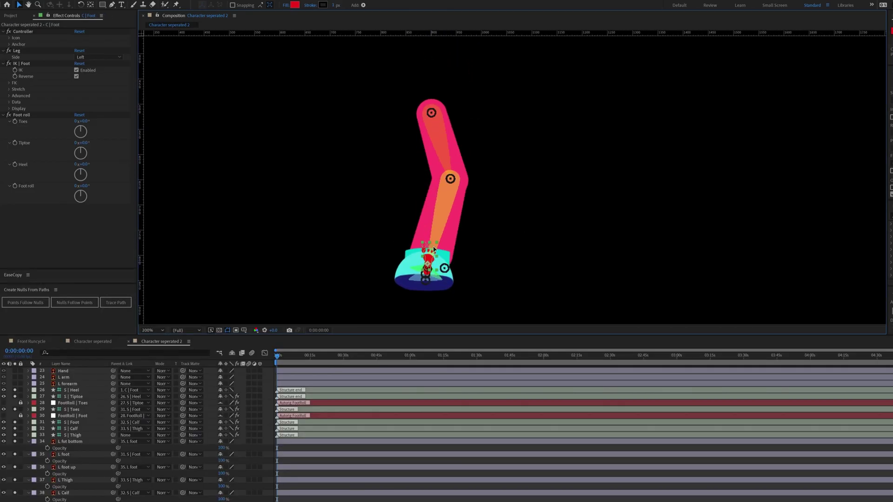
left_click_drag(434, 250, 387, 254)
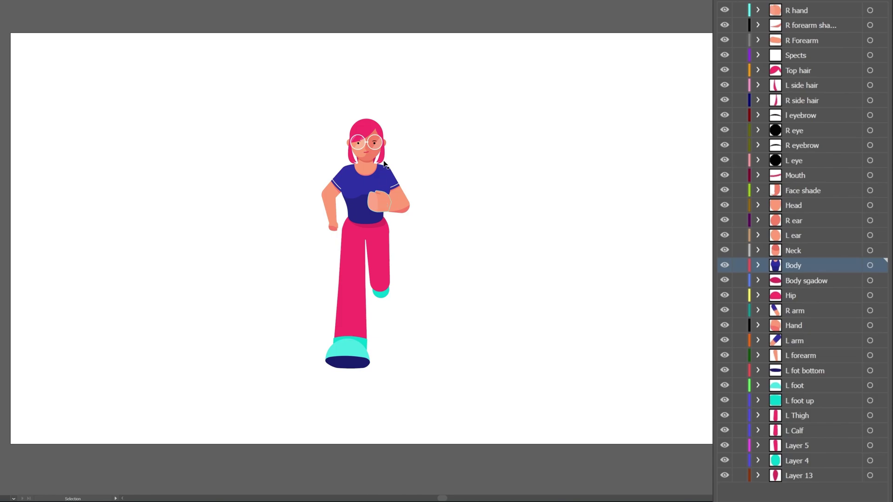
In Illustrator, select the bent arm, legs, foot and head in turn to examine which separate layers they use.
left_click(398, 214)
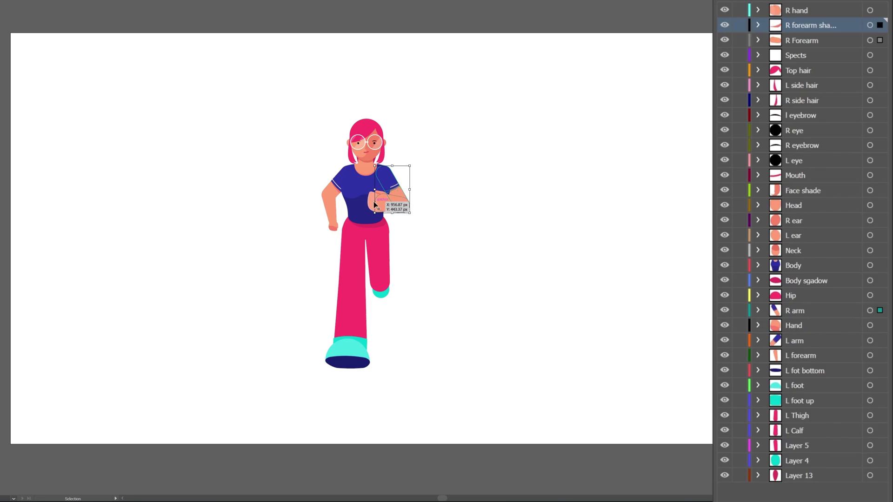
left_click_drag(408, 260, 324, 299)
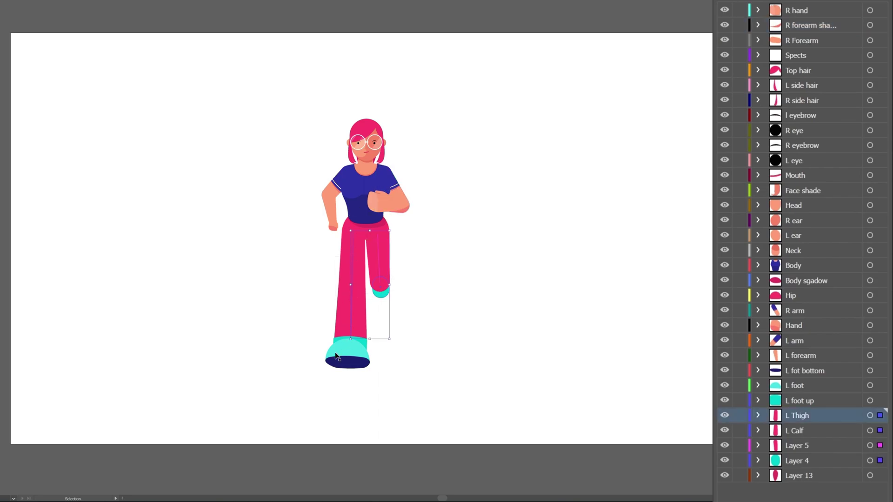
left_click_drag(321, 342, 391, 385)
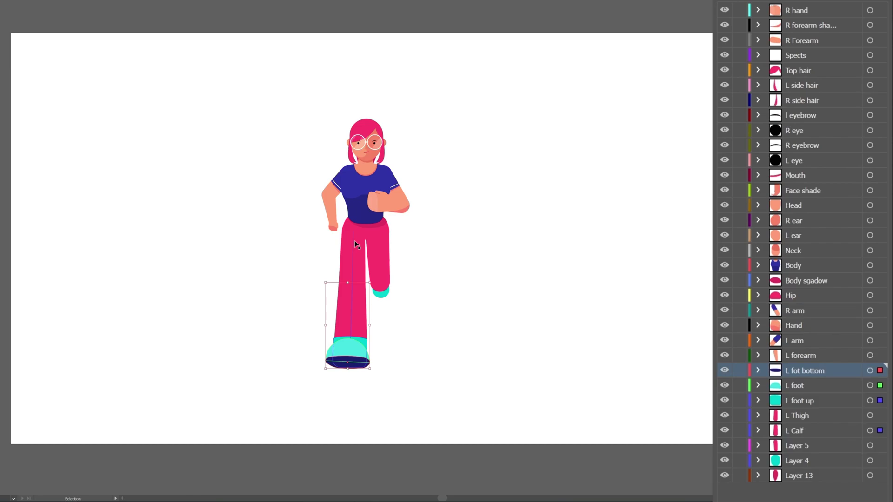
left_click(384, 347)
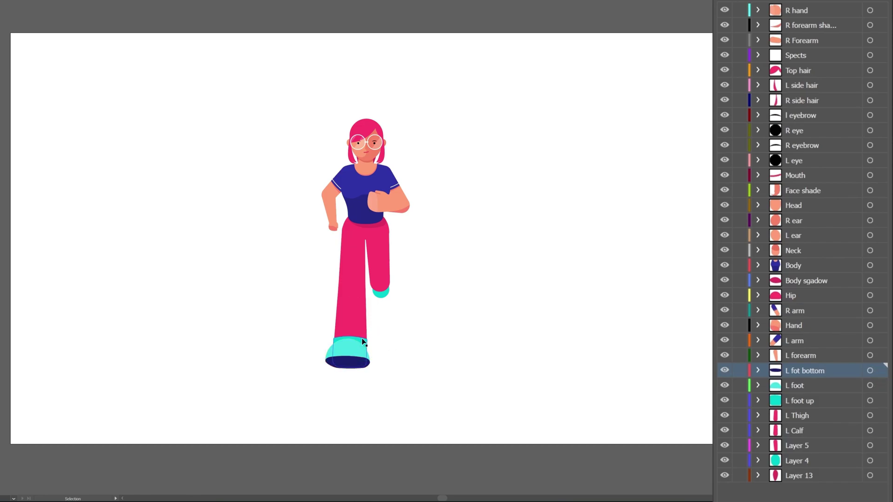
left_click(367, 343)
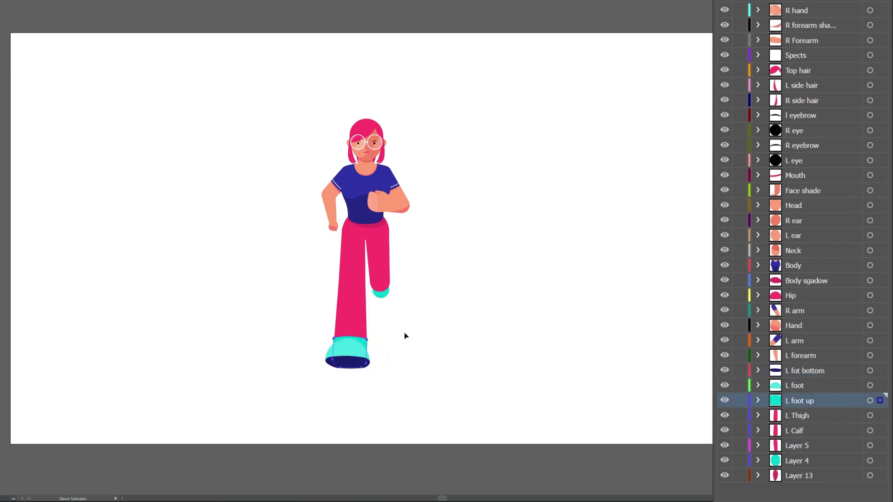
left_click_drag(392, 142, 402, 150)
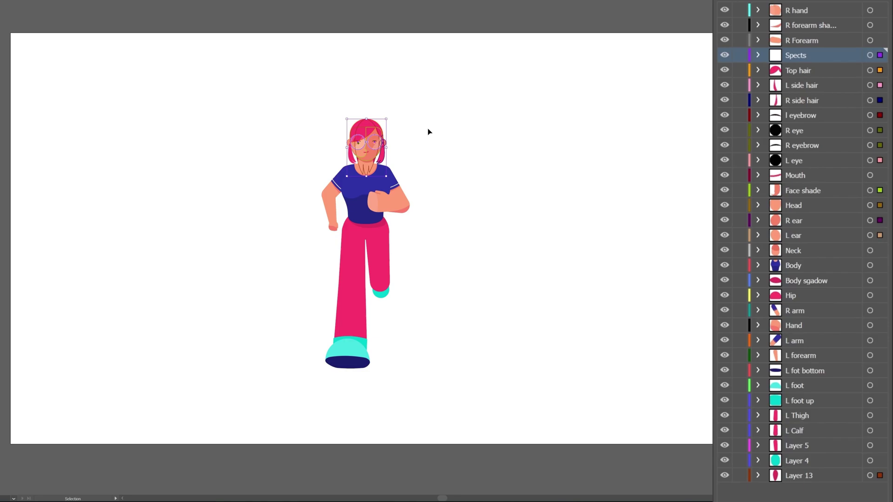
Move the back hair shape out beside the head to show it whole, and undo the move.
left_click_drag(381, 157, 445, 159)
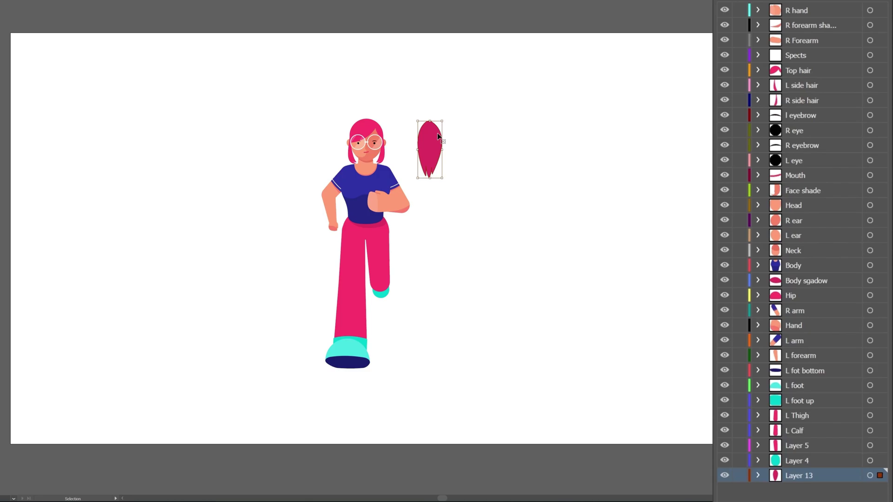
left_click(562, 166)
key("v")
key("ctrl+z")
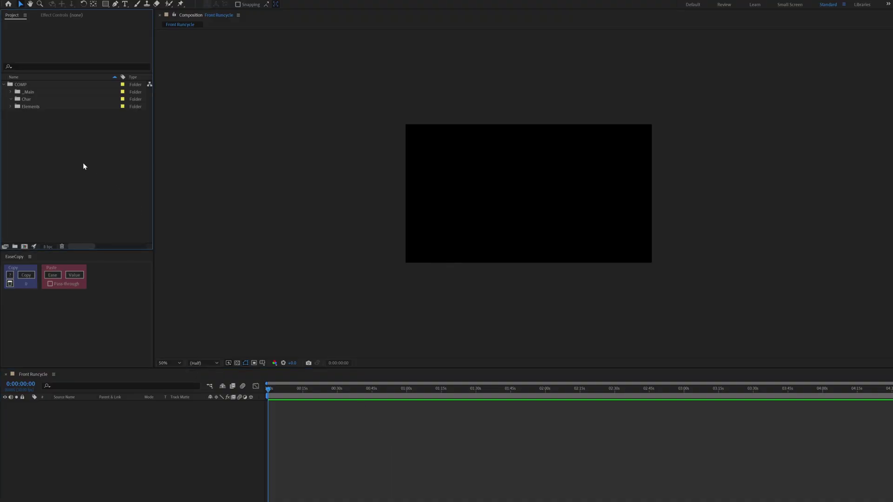
In After Effects, import the Illustrator file Character seperated as a composition and open that composition.
double_click(84, 166)
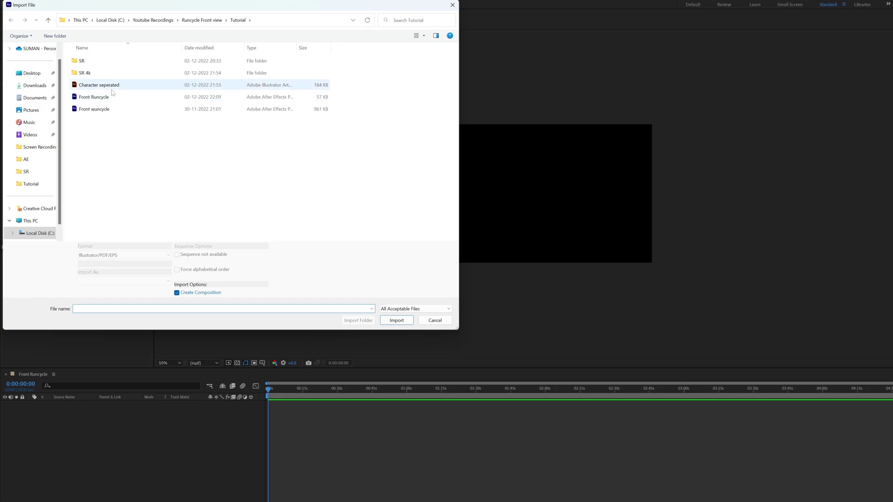
left_click(111, 282)
left_click(112, 301)
left_click(396, 321)
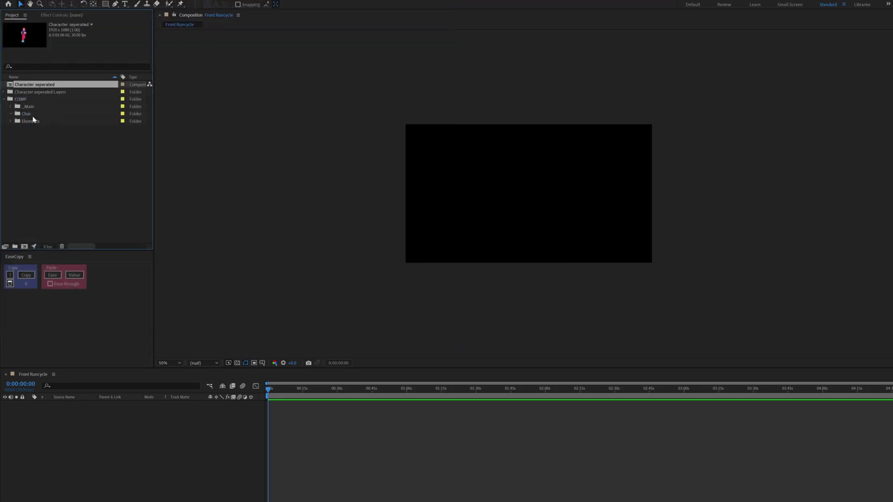
double_click(46, 85)
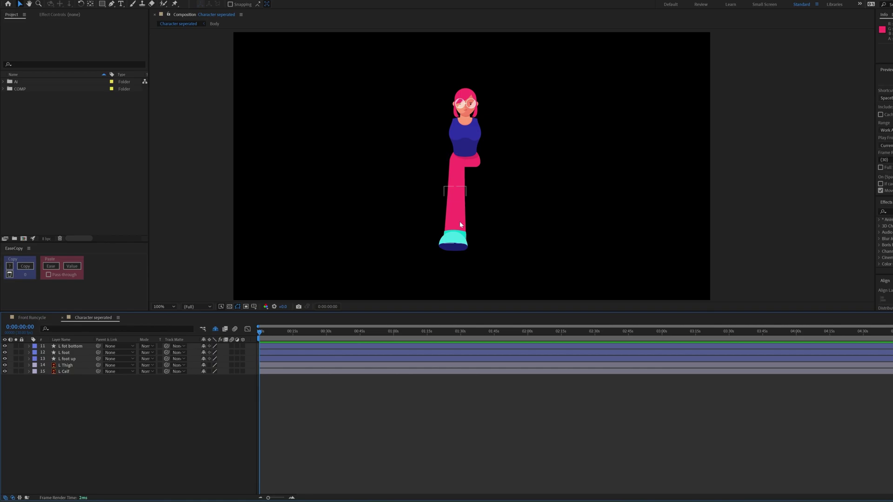
Draw a two-point vertical stroke down the left thigh with the Pen tool, and place its layer directly above L Thigh.
left_click(113, 4)
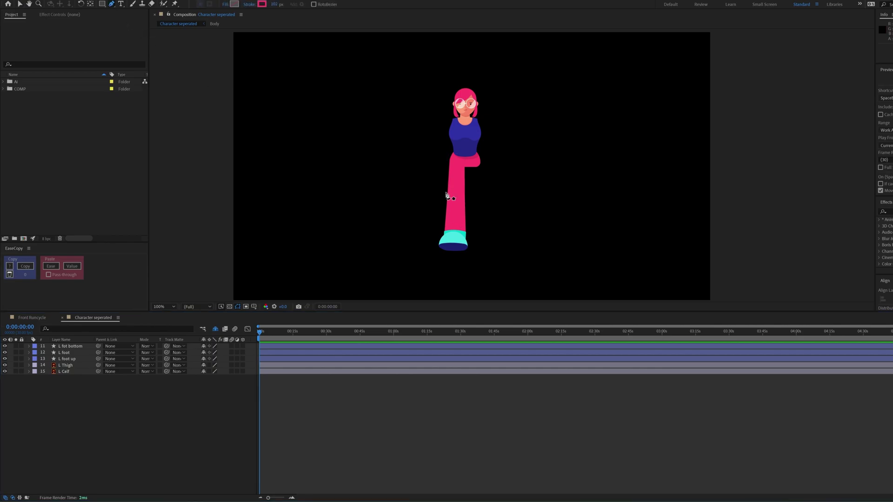
left_click(459, 167)
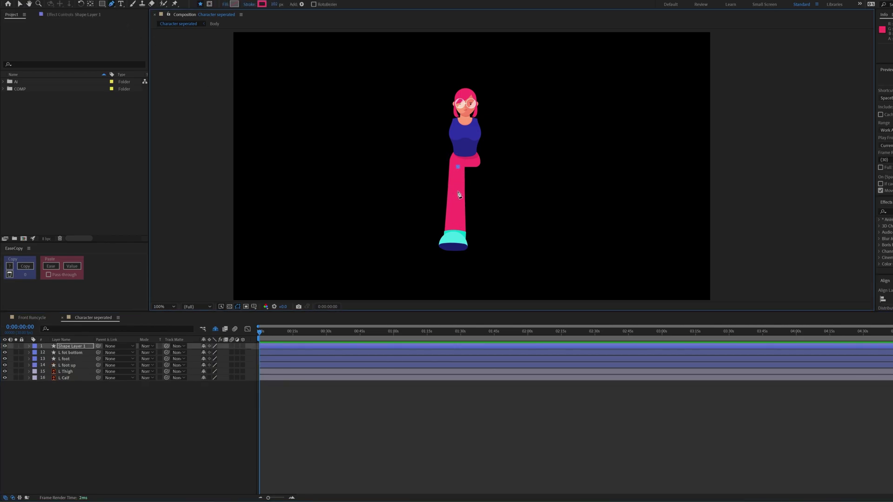
left_click(456, 200)
left_click_drag(85, 347, 88, 369)
scroll(414, 214, "up", 1)
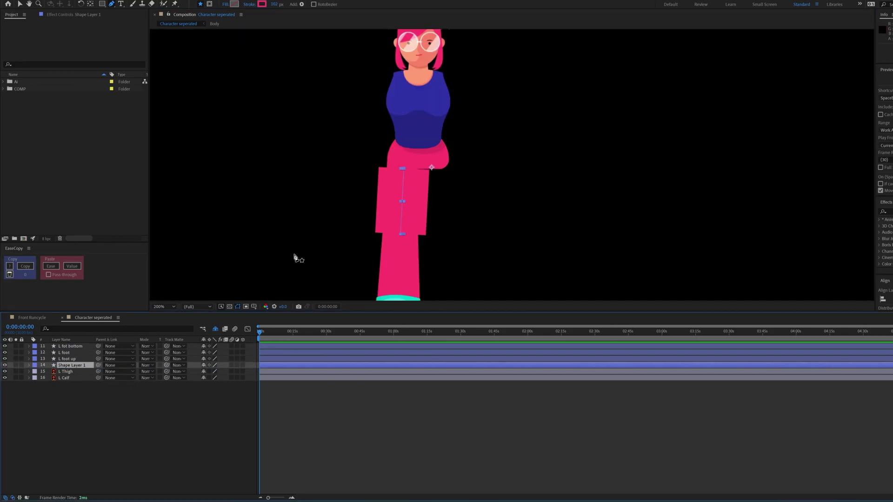
Expand the new shape's stroke properties and set the taper's length units to Pixels.
left_click(281, 4)
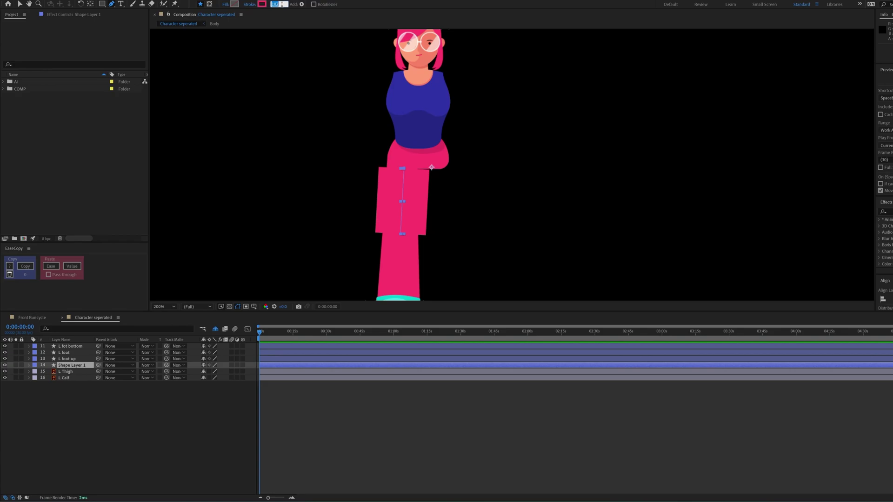
left_click(29, 365)
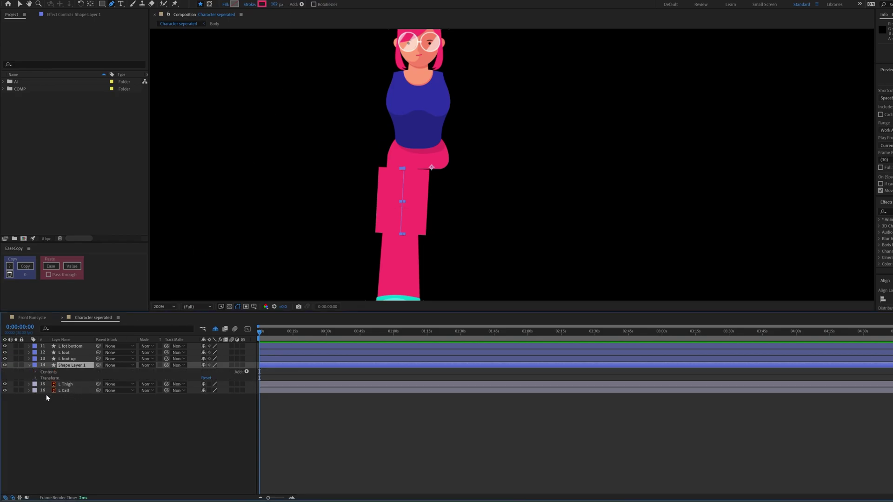
left_click(42, 379)
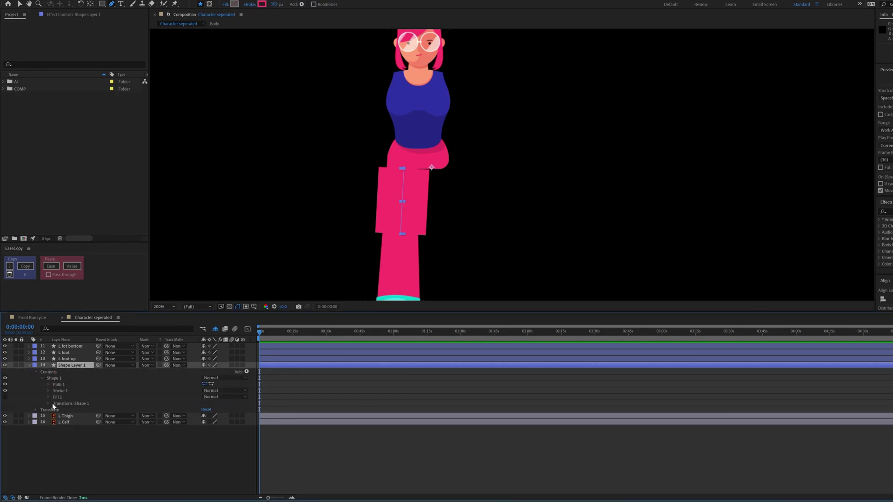
left_click(48, 391)
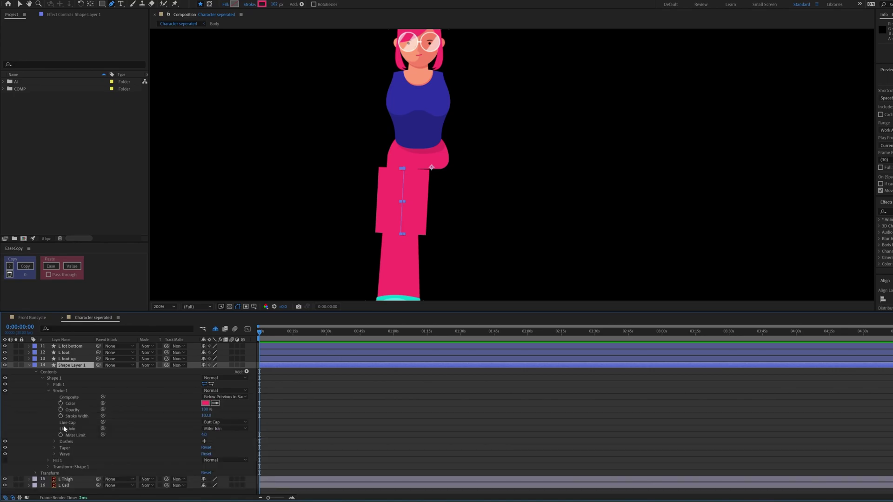
left_click(54, 448)
scroll(123, 437, "down", 2)
left_click(223, 415)
left_click(221, 432)
Set the stroke taper to start length 139, end length 144, start width 56% and end width 72%.
left_click(204, 422)
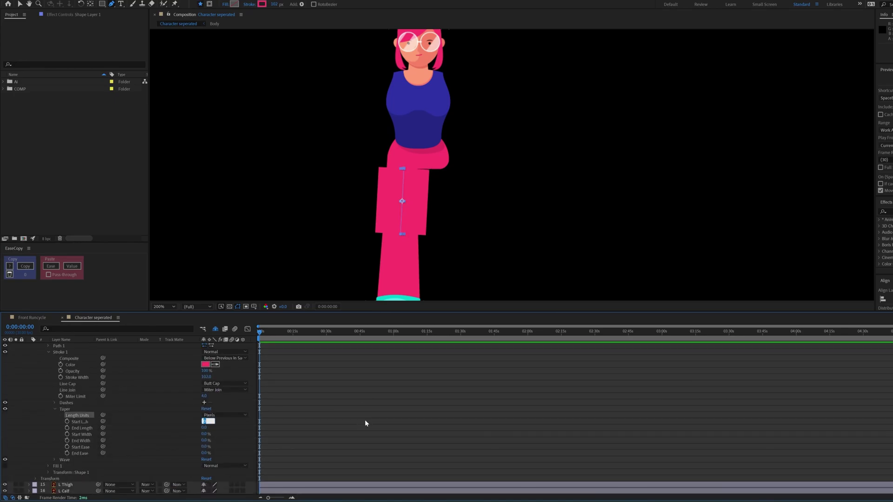
type("139")
left_click(207, 427)
type("144")
key("Tab")
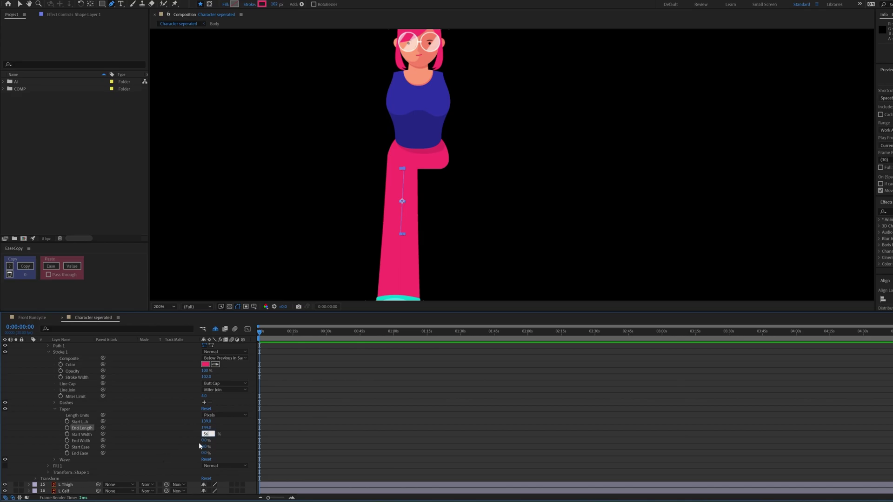
type("56")
key("Tab")
type("72")
key("Return")
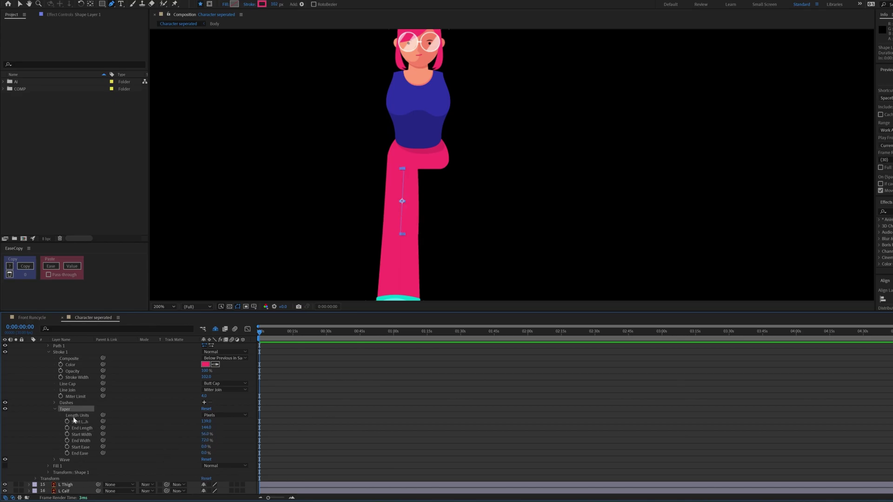
Set the stroke's line cap to Round Cap.
left_click(214, 384)
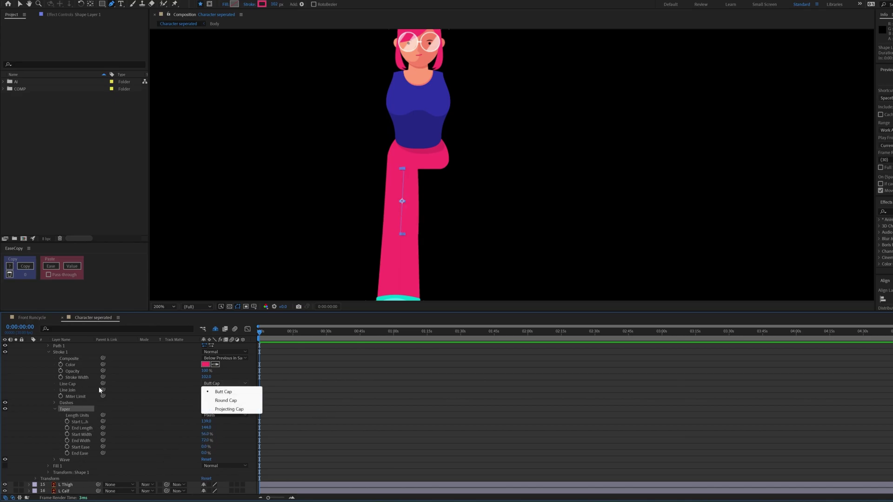
left_click(226, 401)
scroll(82, 399, "up", 3)
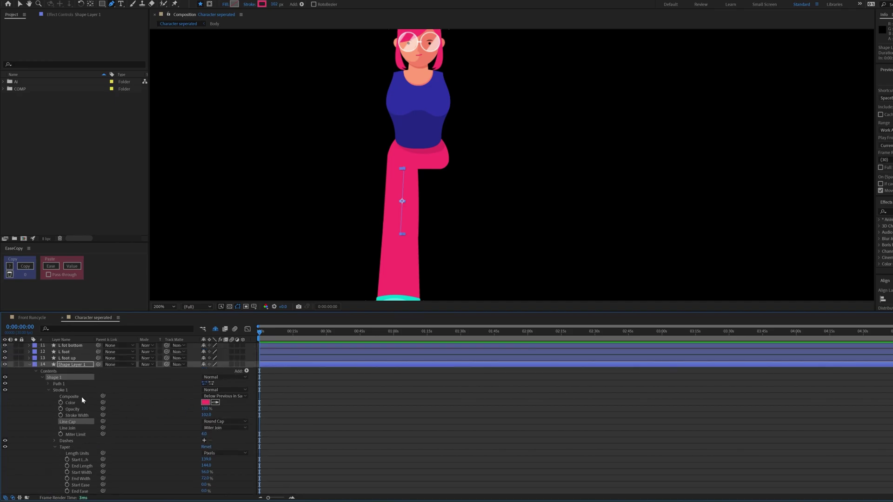
Isolate the shape layer with L Thigh and move the path's upper point slightly higher inside the thigh.
left_click(70, 366)
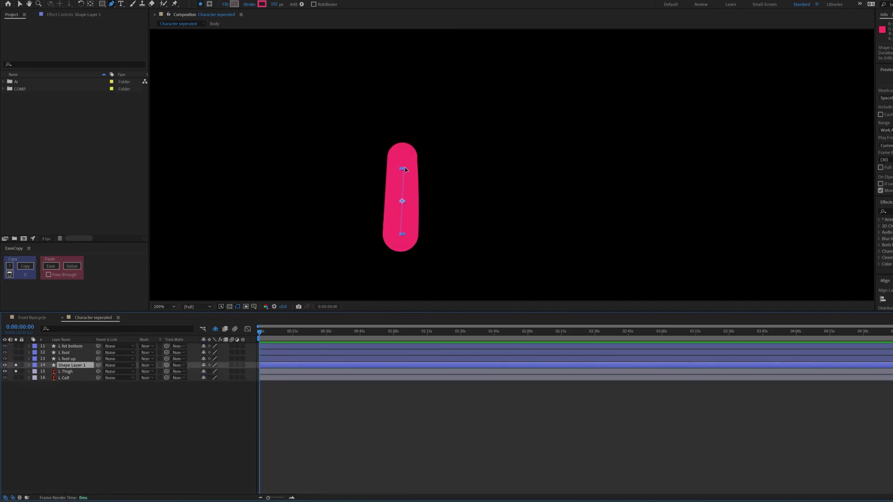
left_click_drag(405, 168, 403, 160)
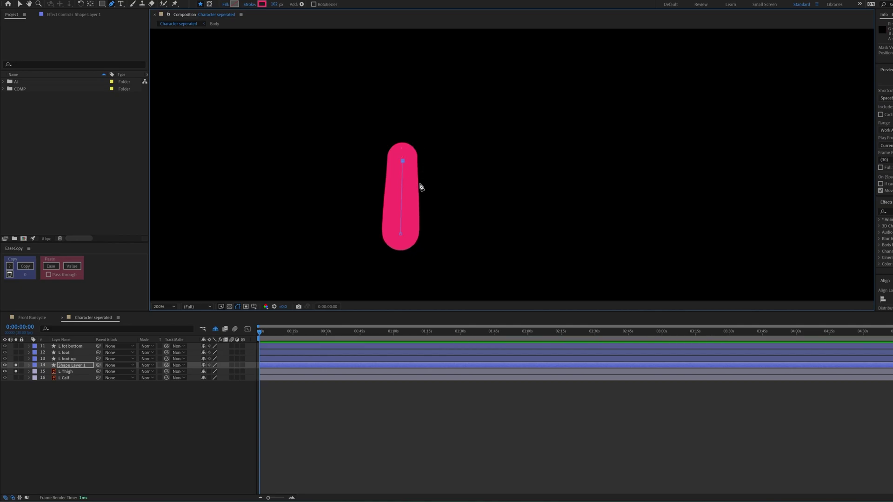
key("v")
left_click(171, 417)
Place L Thigh above Shape Layer 1 and apply a Fill effect to L Thigh.
left_click_drag(68, 372, 77, 364)
left_click(890, 212)
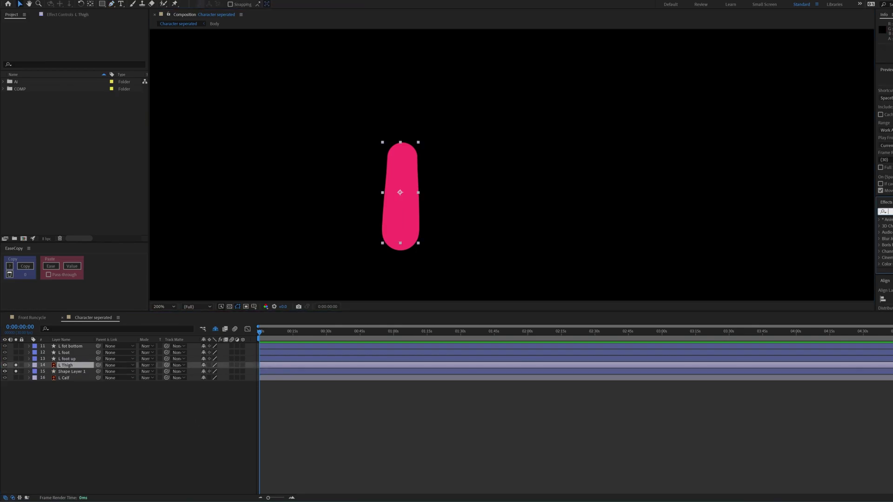
type("fill")
double_click(890, 258)
Set the L Thigh layer's opacity to 60%.
key("t")
left_click(206, 372)
type("60")
key("Return")
Move the shape path's lower and upper points until the rounded stroke lines up with the L Thigh artwork.
left_click(402, 244)
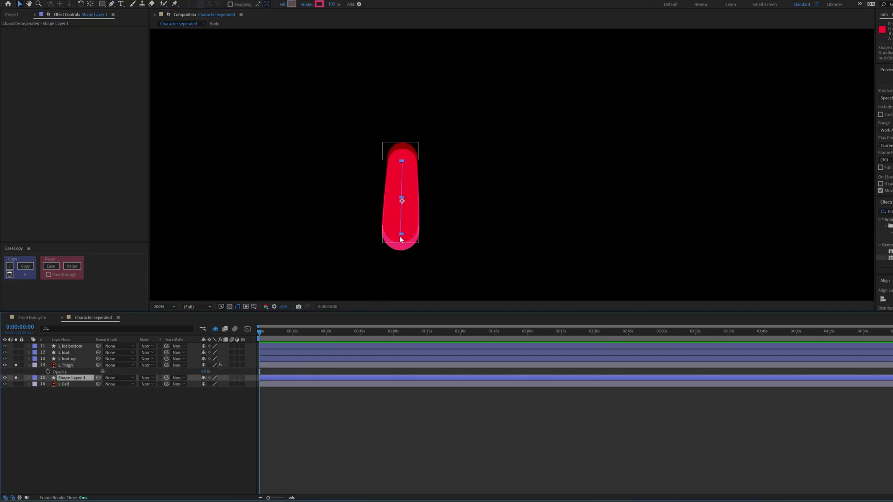
key("g")
left_click_drag(401, 234, 401, 225)
scroll(399, 218, "up", 1)
left_click_drag(397, 191, 351, 285)
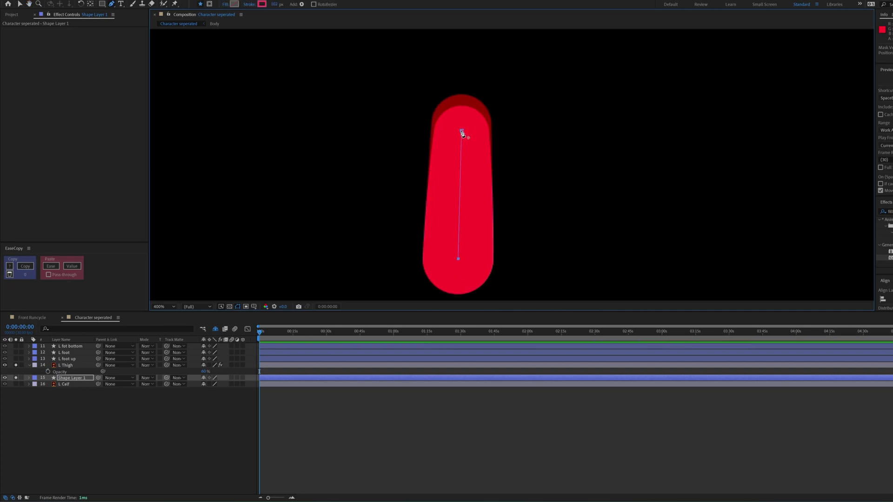
left_click_drag(462, 133, 461, 122)
left_click_drag(459, 259, 458, 257)
left_click(113, 412)
key("u")
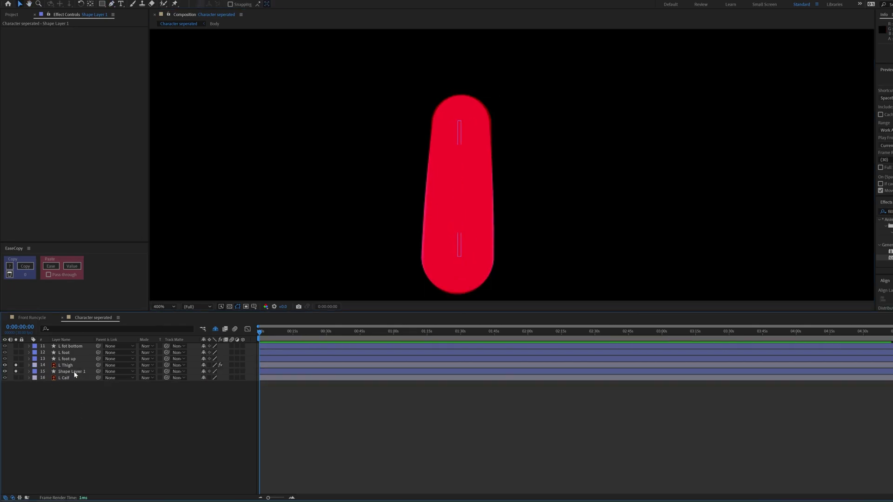
Rename Shape Layer 1 to L thigh.
left_click(74, 372)
key("Return")
type("L thigh")
key("Return")
Select the L Calf layer and isolate it in the composition view, taking the thigh shape out of solo.
key("ctrl+Down")
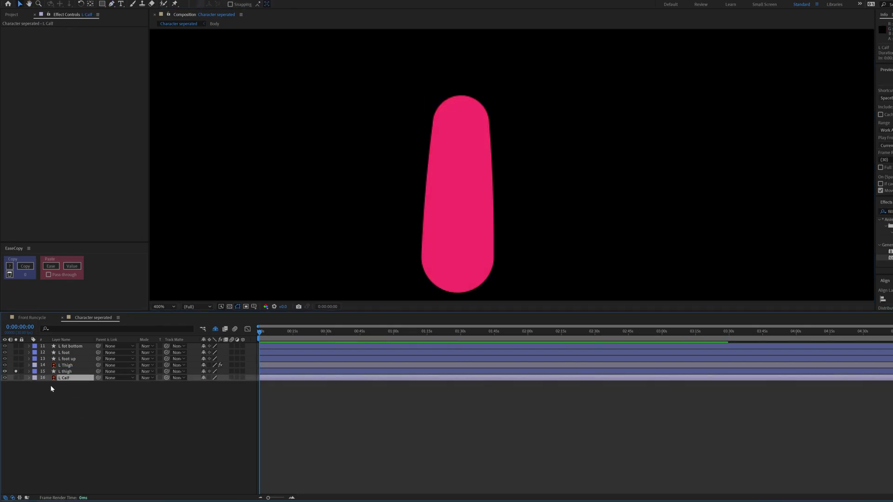
left_click(16, 377)
left_click(16, 371)
scroll(397, 230, "down", 2)
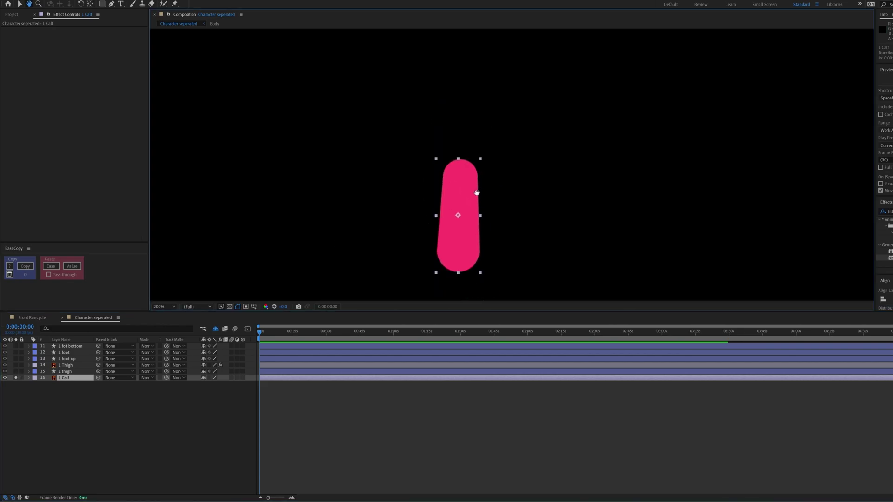
Draw a vertical three-point pen path down the middle of the L Calf artwork as a new shape layer.
left_click_drag(507, 238, 509, 221)
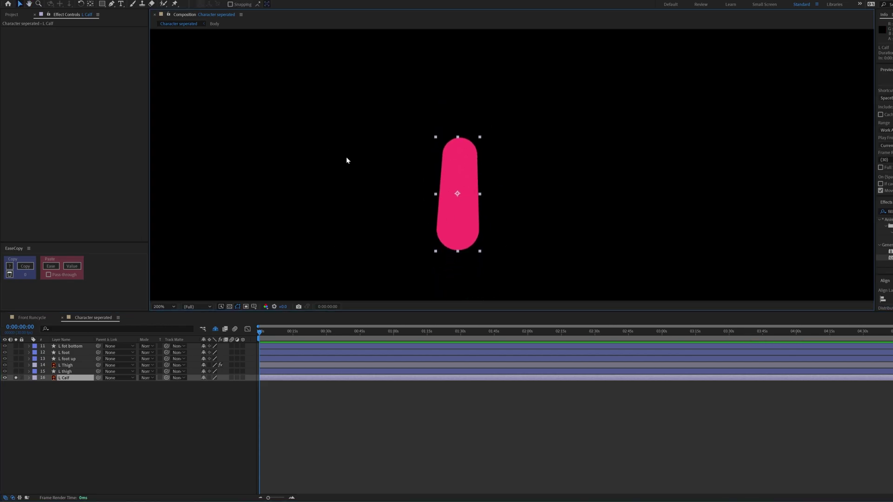
left_click(215, 403)
key("g")
left_click(458, 151)
left_click(459, 192)
left_click(459, 233)
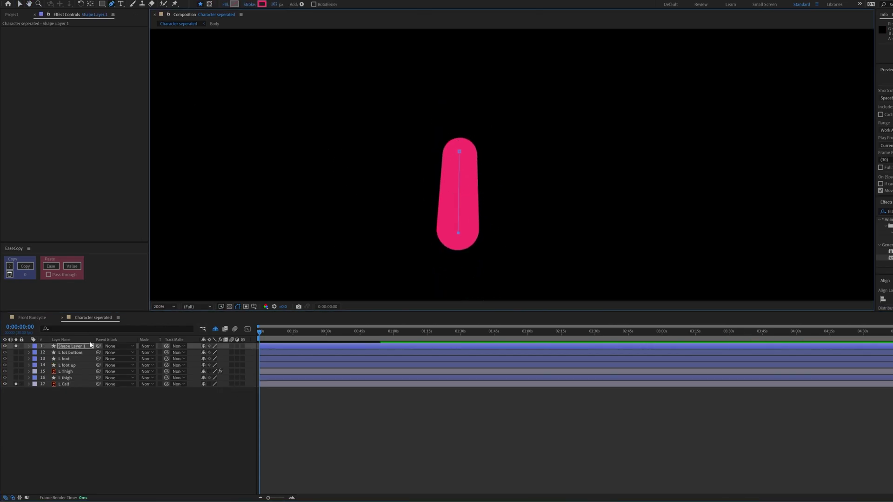
Place the new shape layer directly above the L Calf artwork in the layer stack and rename it L Calf.
key("Down")
key("Down")
key("Down")
key("Down")
key("Down")
left_click(71, 379)
key("Return")
type("L")
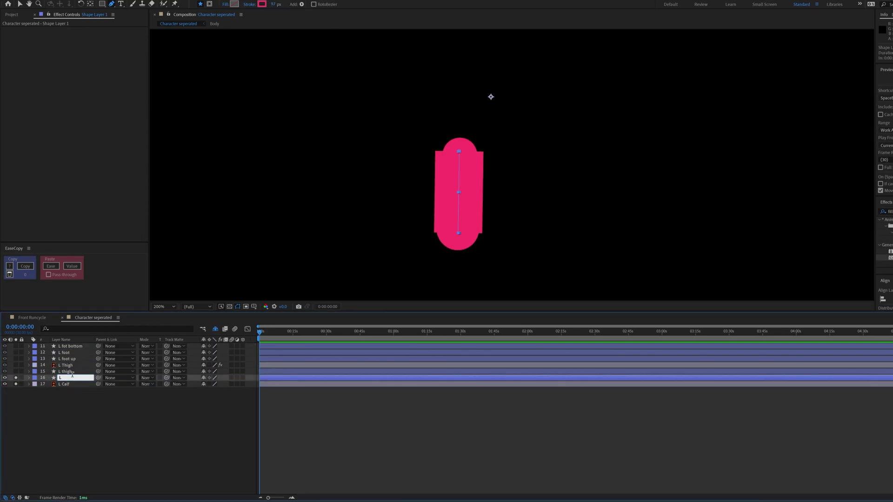
type(" Calf")
key("Return")
Set the calf shape's stroke taper to a Start Length of 166.5 and an End Length of 116 pixels.
left_click(28, 378)
left_click(36, 384)
left_click(42, 390)
left_click(48, 403)
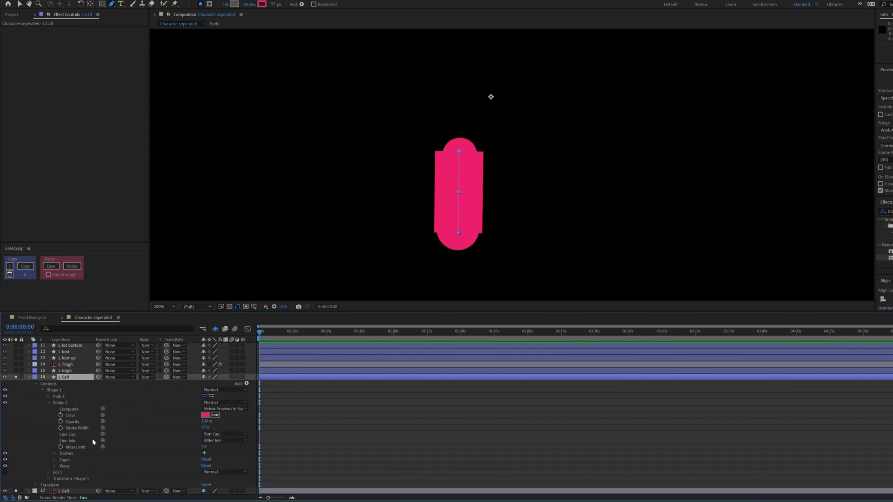
left_click(55, 460)
left_click(205, 427)
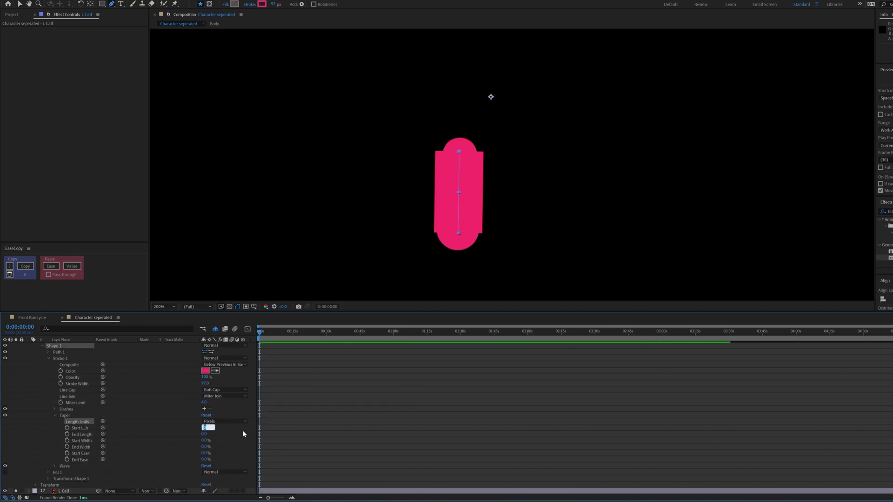
type("166.5")
key("Tab")
type("116")
key("Tab")
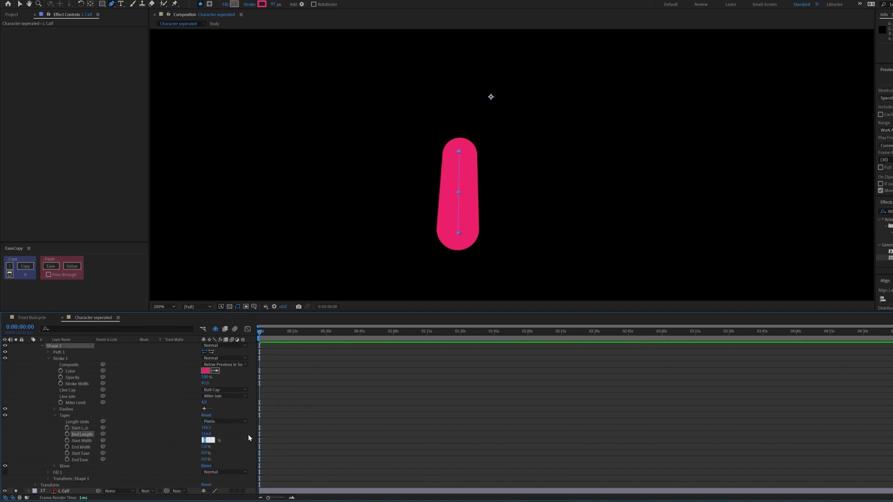
Set the calf stroke's taper Start Width to 76% and End Width to 91%.
type("76.")
key("Tab")
type("91")
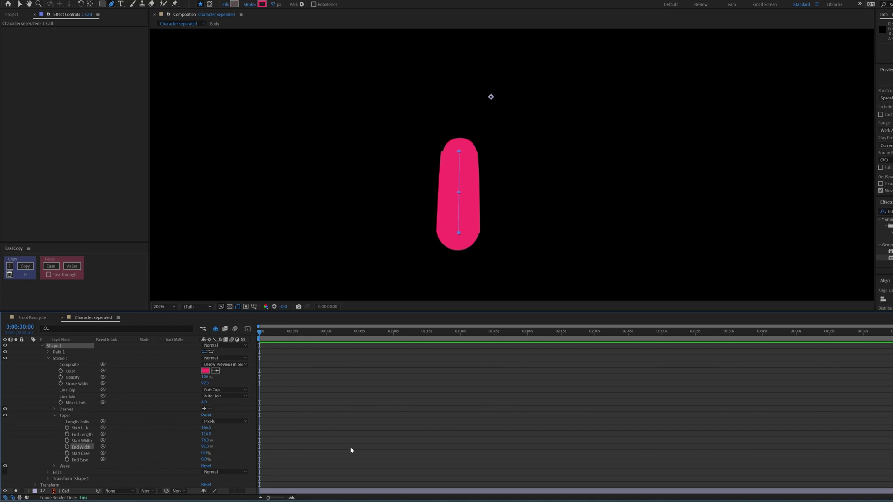
key("Return")
Change the calf stroke's line cap to Round Cap and collapse the layer's properties.
left_click(65, 416)
scroll(68, 416, "up", 3)
key("u")
left_click(29, 378)
left_click(225, 404)
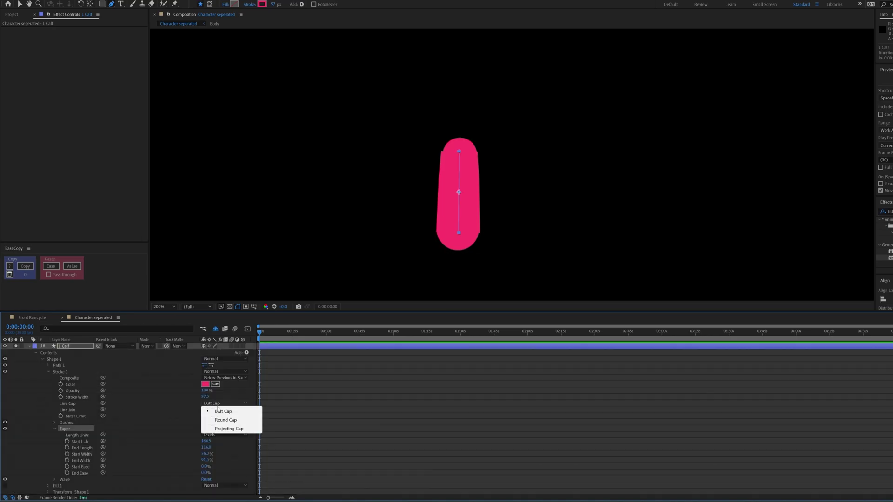
left_click(227, 420)
scroll(75, 421, "up", 2)
key("u")
Place the L Calf artwork above its shape layer and paste the copied Fill effect onto it.
left_click_drag(83, 385, 77, 378)
key("v")
key("ctrl+v")
Set the L Calf artwork layer's opacity to 60%.
key("t")
left_click(204, 384)
type("60")
key("Return")
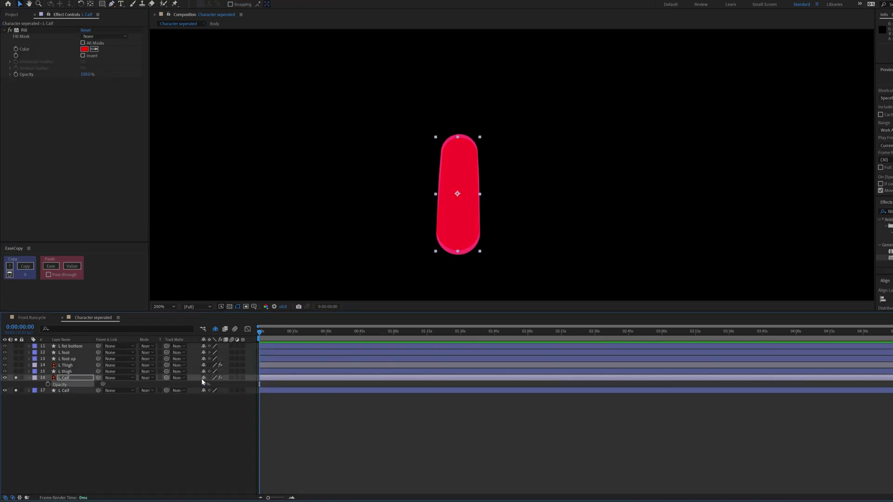
Adjust the calf shape path's end points until the rounded stroke lines up with the L Calf artwork.
left_click(79, 391)
scroll(470, 151, "up", 1)
left_click_drag(406, 138, 422, 143)
scroll(422, 143, "down", 1)
left_click(111, 4)
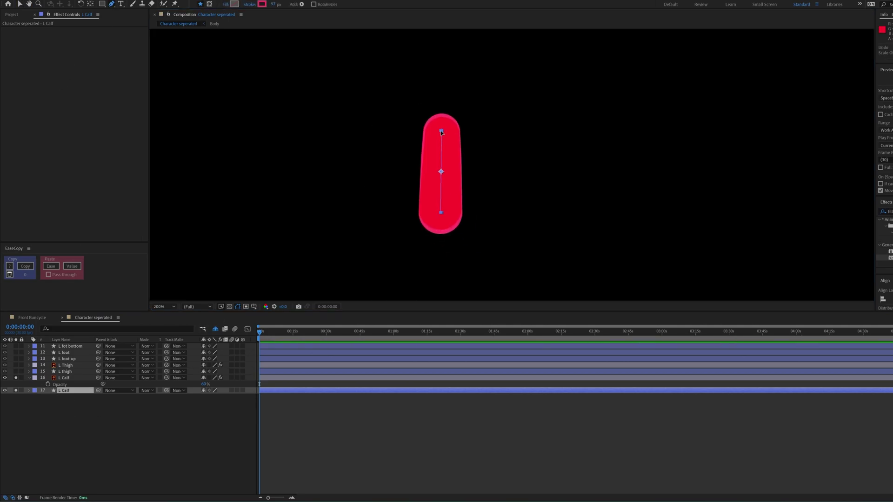
left_click(441, 214)
key("v")
key("period")
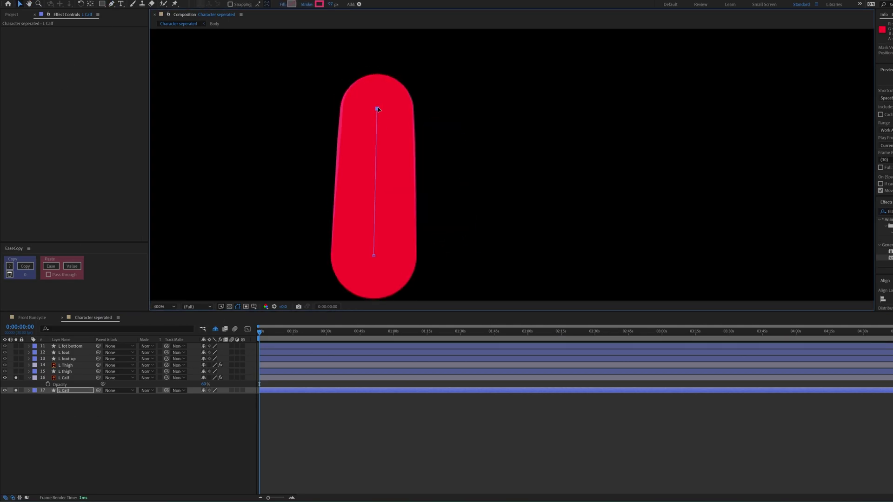
left_click_drag(411, 130, 419, 97)
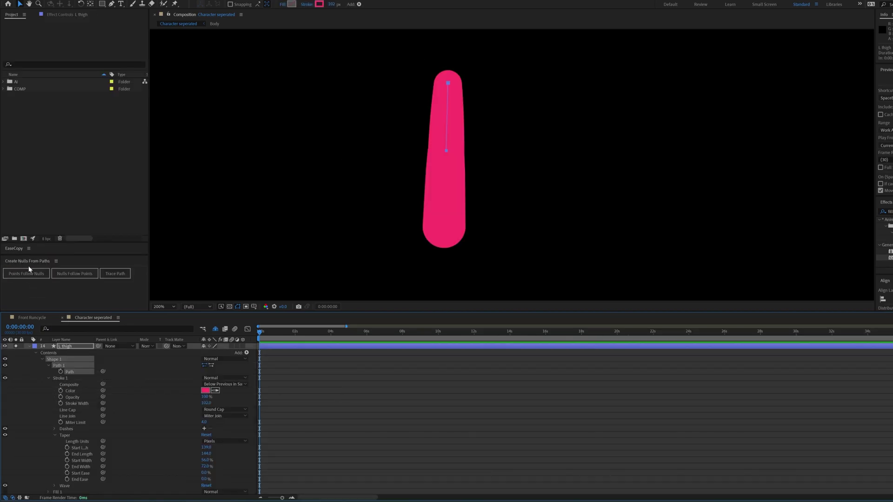
Create nulls that drive the L thigh path's points using Points Follow Nulls.
left_click(44, 374)
left_click(74, 373)
left_click(21, 274)
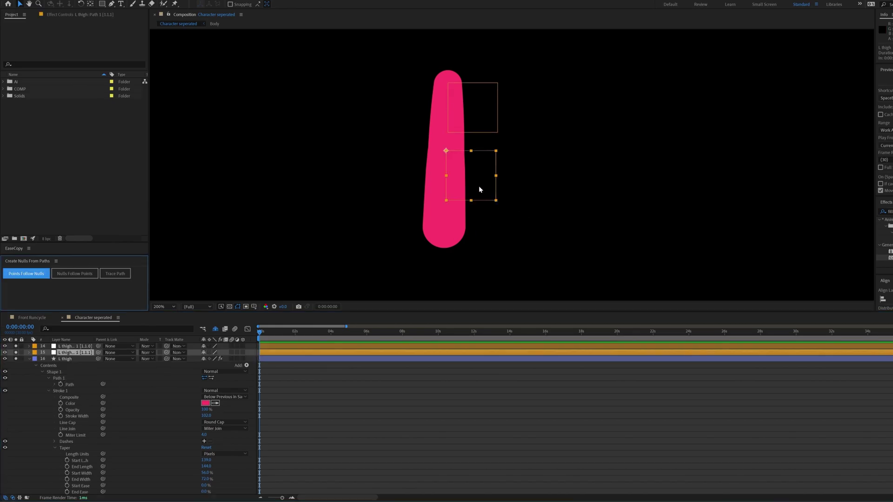
Scale both L thigh nulls down to small handles that fit inside the leg.
left_click_drag(480, 189, 420, 158)
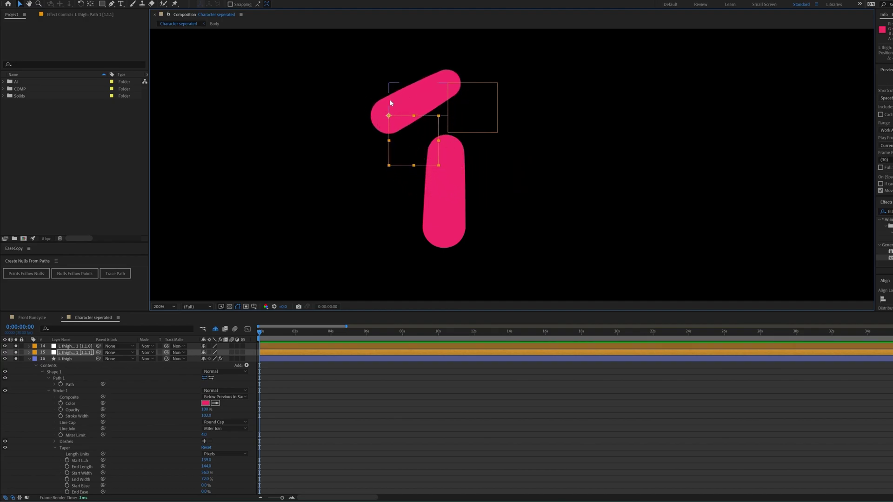
key("ctrl+z")
left_click(479, 122, "shift")
left_click_drag(496, 200, 456, 160)
Create nulls that drive the L Calf path's points using Points Follow Nulls.
left_click(30, 360)
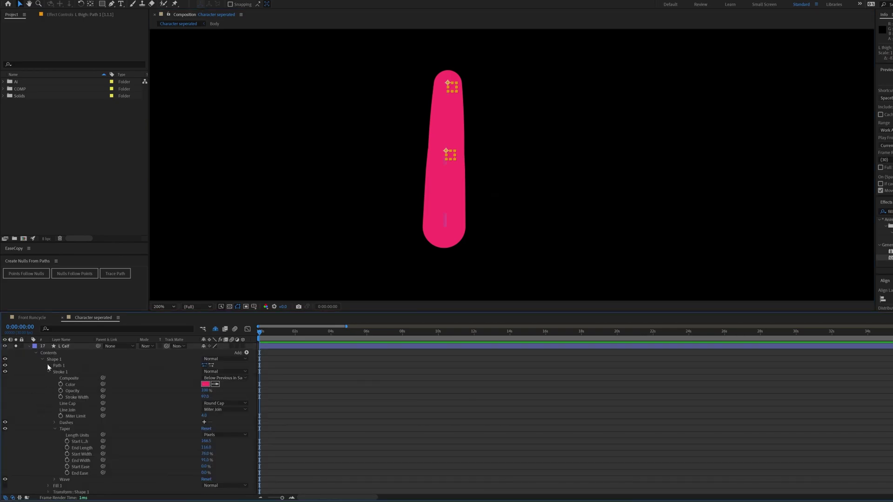
left_click(26, 274)
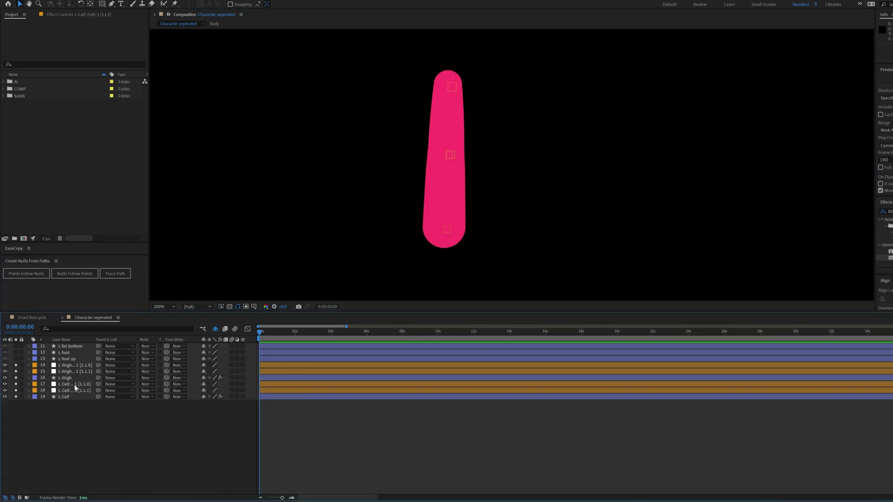
Parent the lower L thigh null to the upper L Calf null at the knee.
left_click(75, 385)
left_click(74, 373)
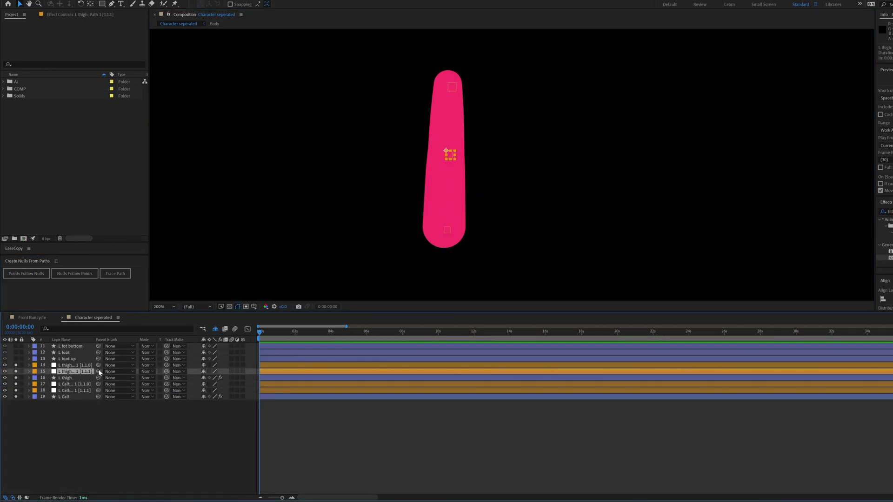
left_click_drag(98, 371, 74, 384)
Test the knee joint by moving the upper calf null sideways, and undo the move.
left_click(74, 384)
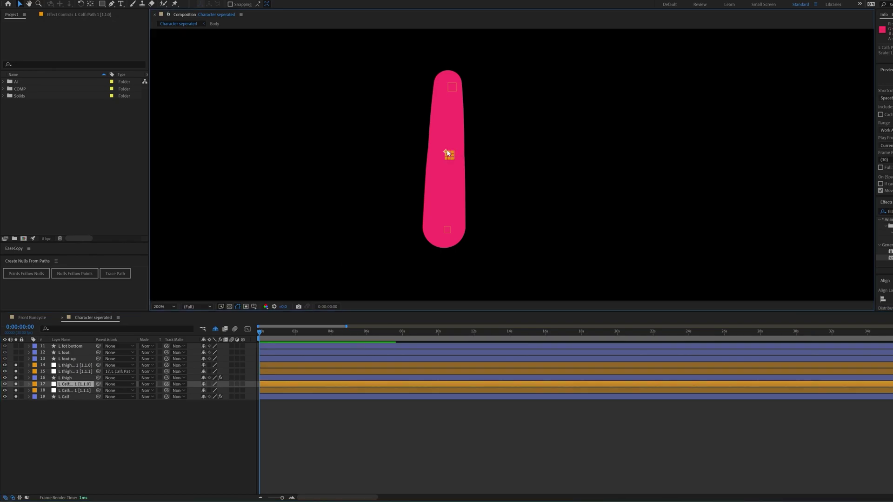
left_click_drag(448, 154, 463, 154)
key("ctrl+z")
key("ctrl+shift+z")
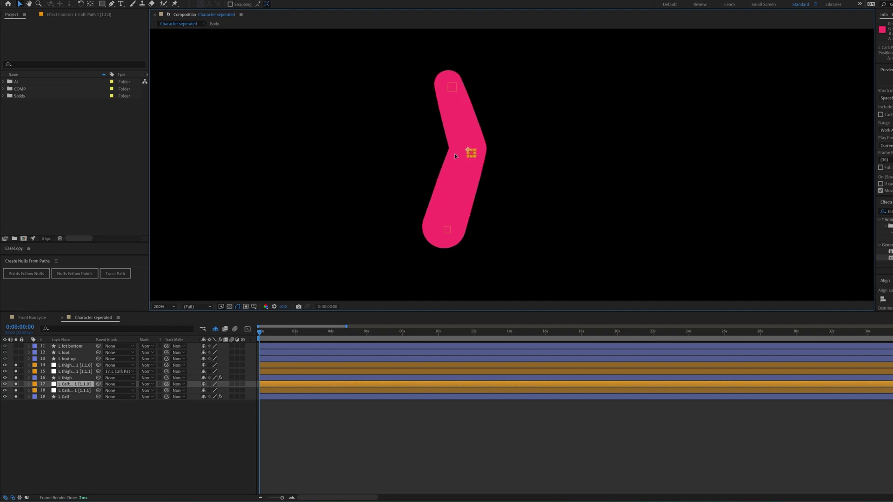
key("ctrl+z")
left_click(439, 429)
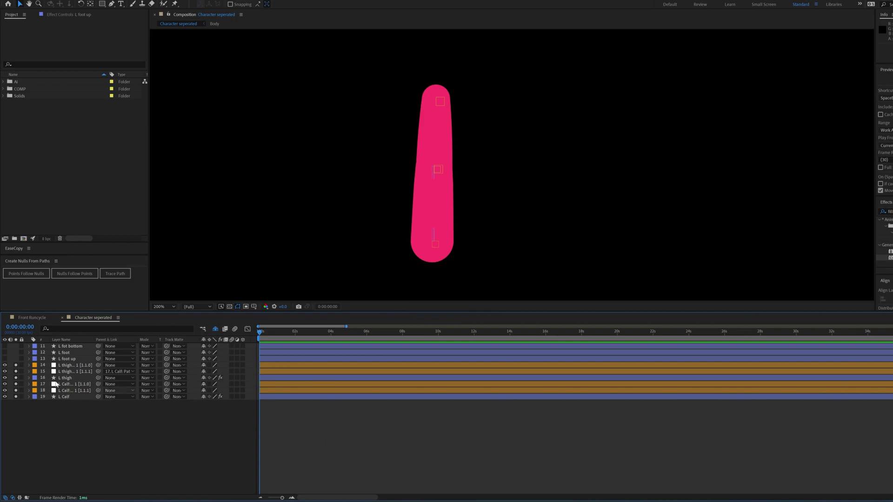
End the work area at frame 15, enlarge the timeline scale and return to the first frame.
left_click(28, 328)
type("15")
key("Return")
key("n")
key("=")
key("=")
key("=")
key("=")
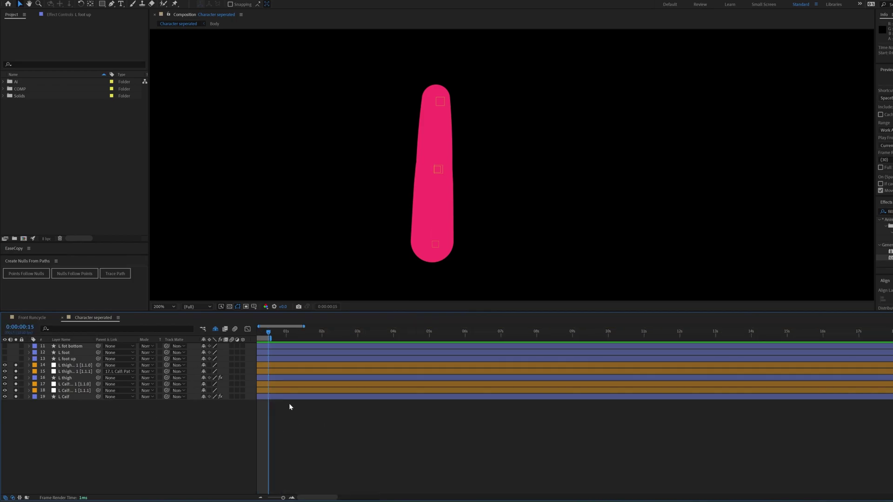
key("Home")
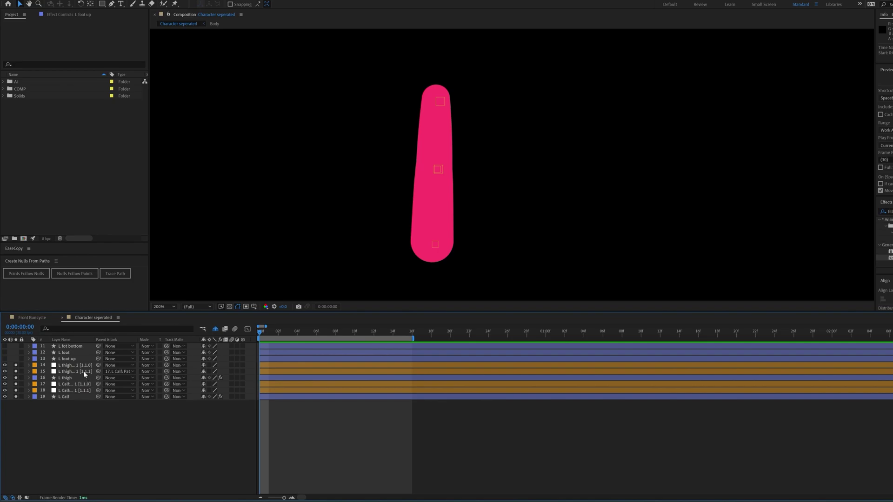
Add position keyframes to both L Calf nulls at frame 0.
left_click(82, 372)
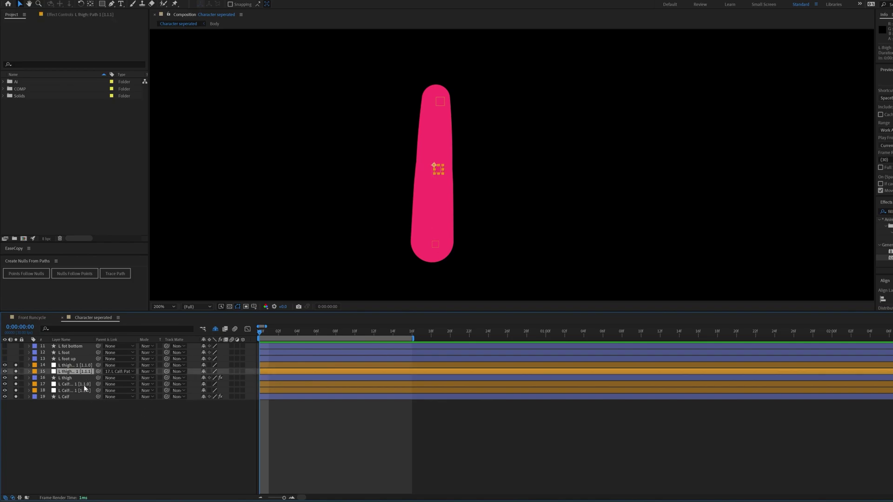
left_click(84, 385)
left_click(84, 391, "shift")
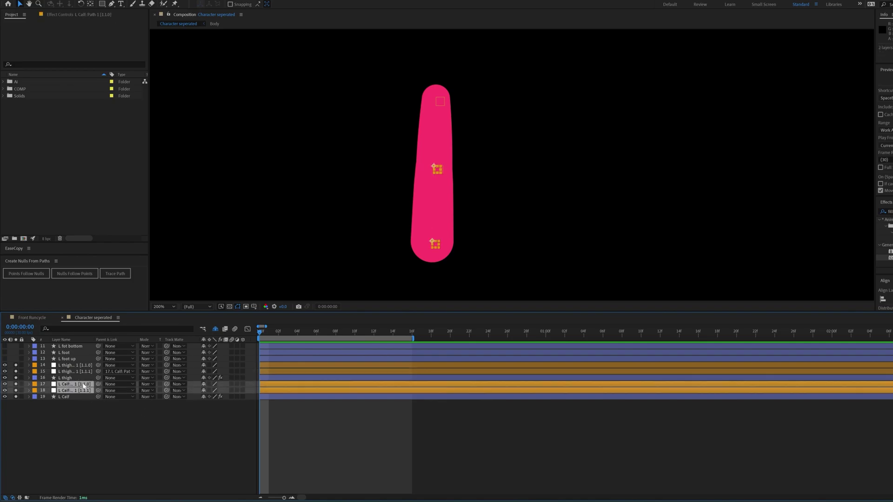
key("p")
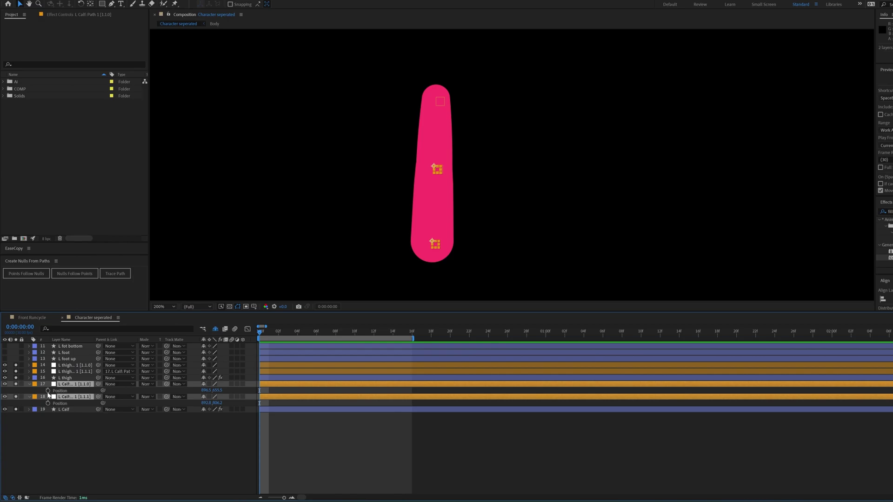
key("alt+shift+p")
Keyframe the L Calf stroke's taper Start Length, End Length, Start Width and End Width at frame 0.
left_click(135, 425)
left_click(70, 411)
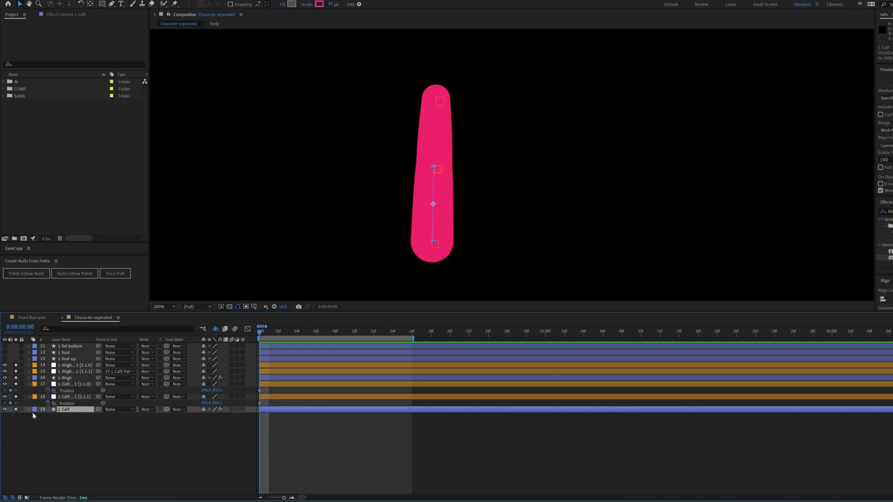
left_click(30, 410)
scroll(85, 419, "down", 1)
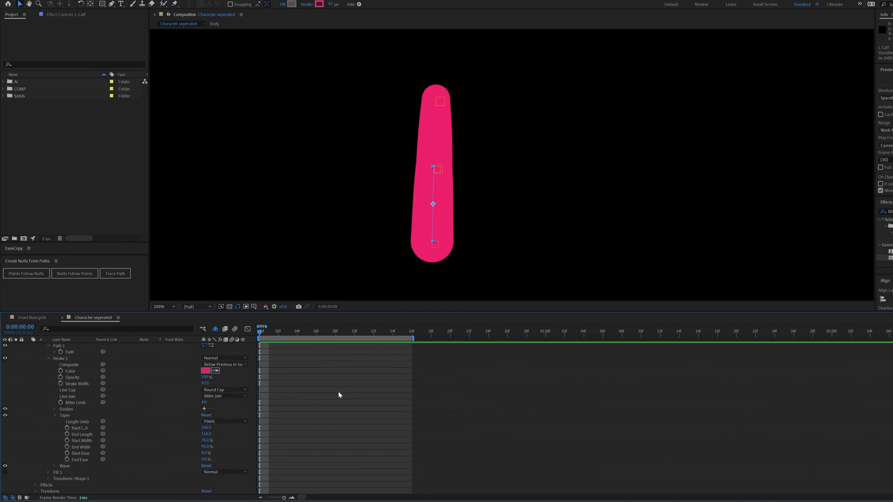
scroll(69, 427, "up", 4)
Keyframe the L thigh stroke's taper End Width at frame 0 and show only the leg layers' keyframed properties.
left_click(66, 377)
left_click(29, 377)
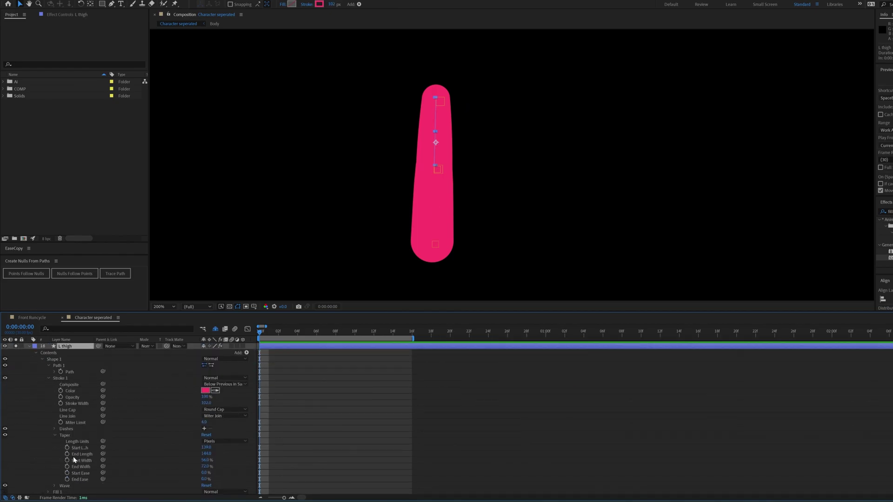
left_click(67, 467)
scroll(84, 419, "up", 2)
left_click(328, 404)
key("u")
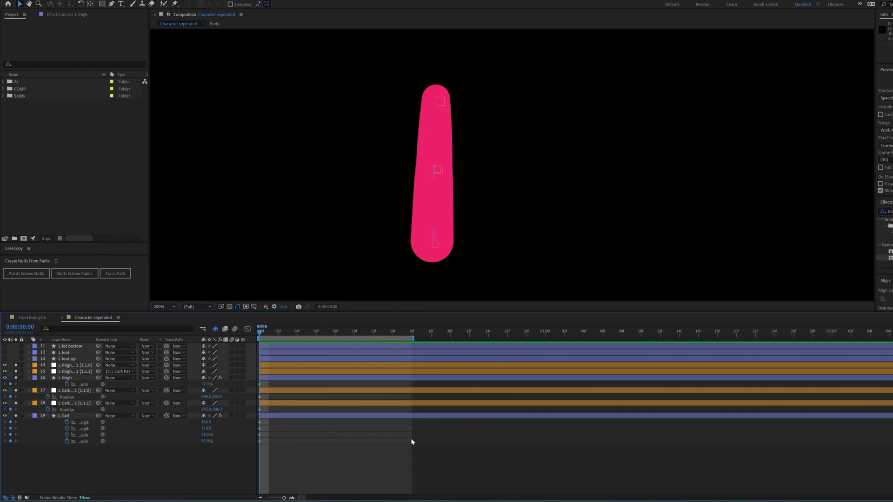
Add matching keyframes at frame 16 for the thigh End Width, both calf null positions and all calf taper values.
left_click(29, 328)
type("+16")
key("Return")
left_click(10, 385)
left_click(11, 398)
left_click_drag(10, 411, 12, 446)
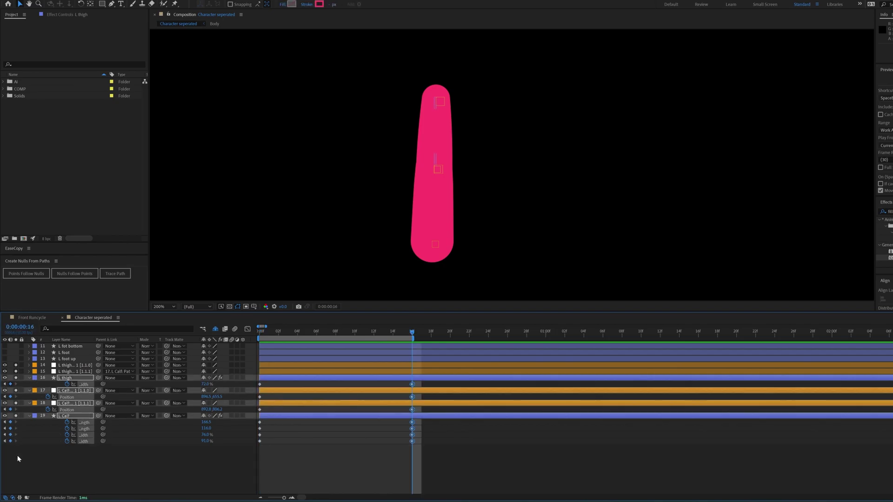
Display the rulers and place a horizontal guide at the lower edge of the calf.
left_click(321, 451)
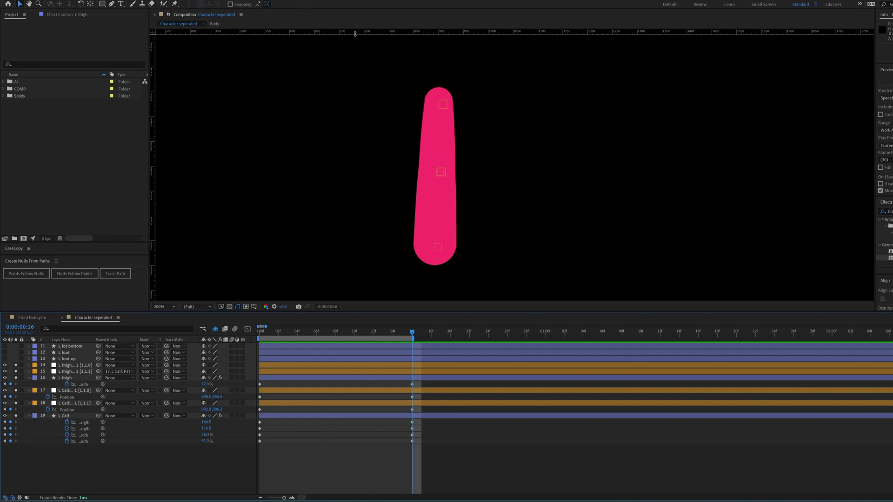
key("ctrl+r")
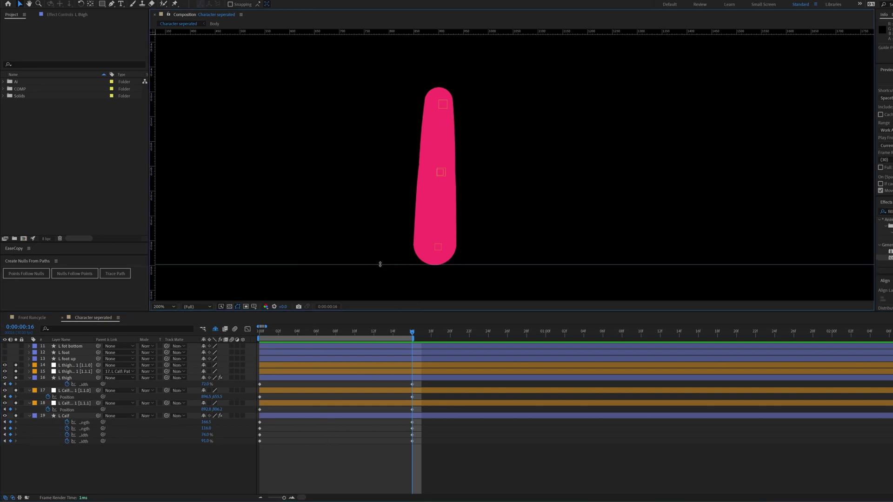
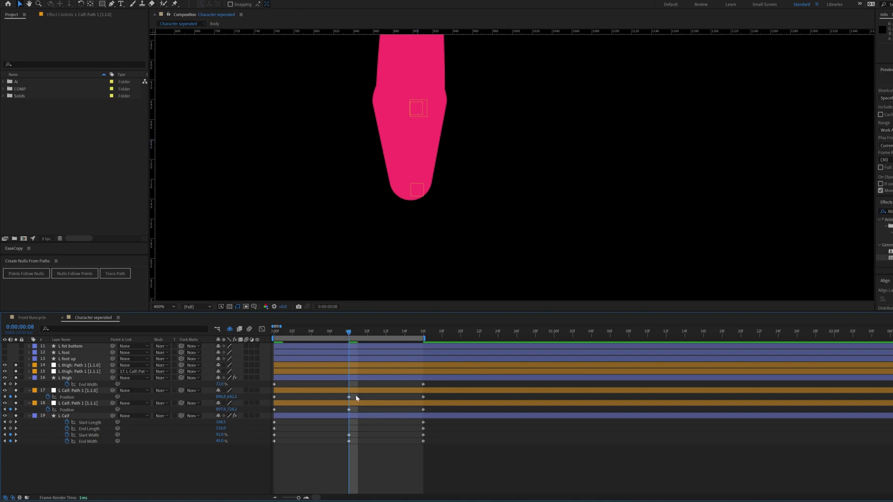
At frame 8, reduce the L thigh's End Width and the L Calf's Start Width to smooth the knee joint.
left_click(66, 378)
left_click_drag(223, 385, 218, 386)
scroll(446, 219, "down", 1)
left_click_drag(221, 436, 206, 435)
left_click(386, 404)
At frame 8, move the lower L Calf null up to just below the knee to foreshorten the calf.
scroll(375, 235, "up", 1)
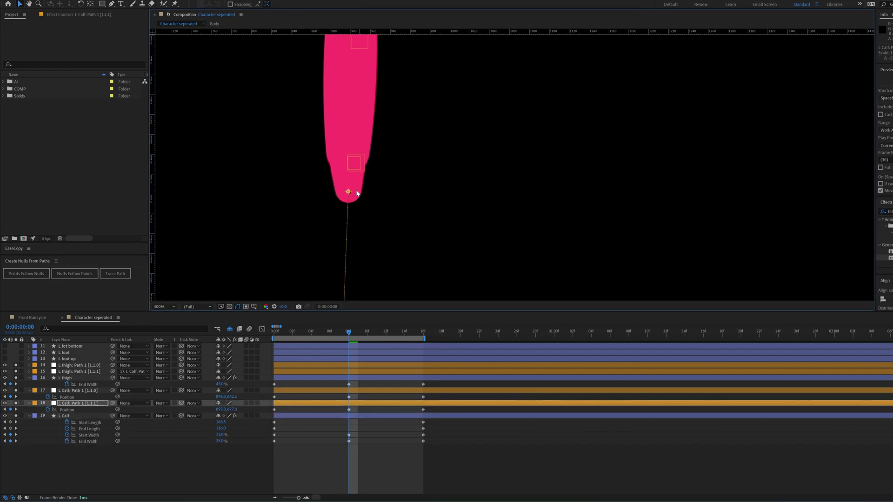
left_click_drag(357, 194, 354, 172)
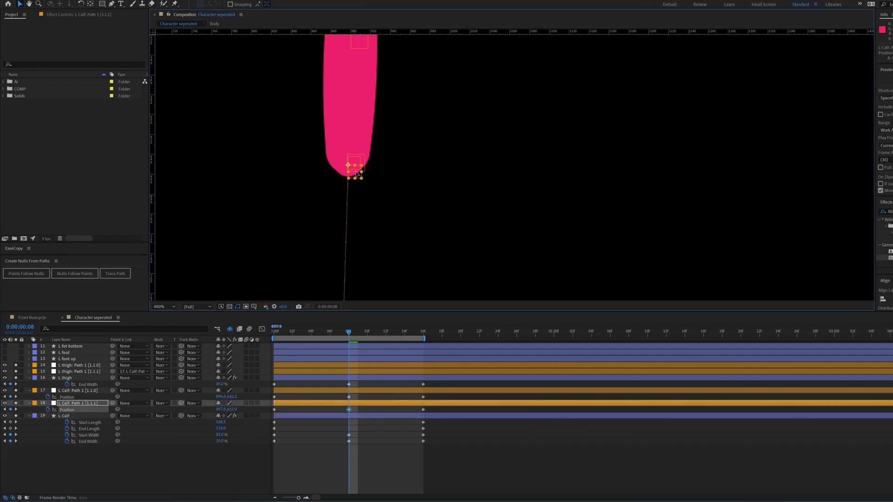
At frame 8, raise the L Calf's Start Width to 100%, and return to frame 0.
left_click_drag(220, 435, 452, 449)
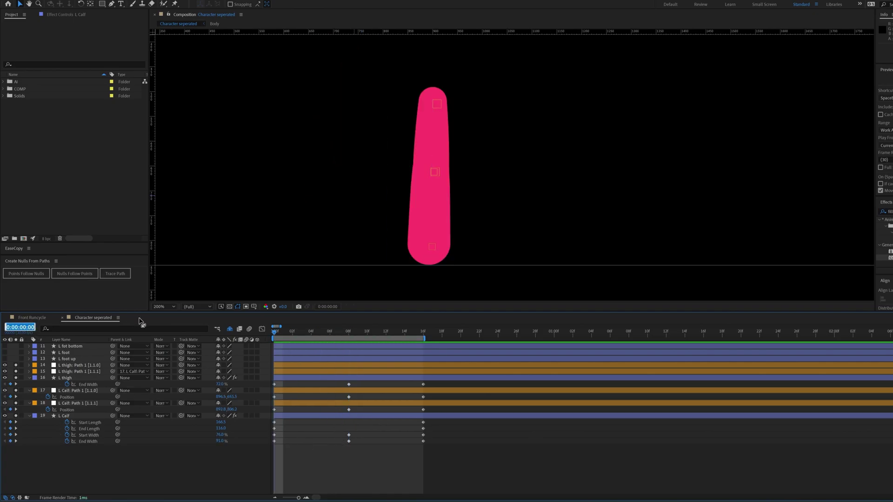
key("Return")
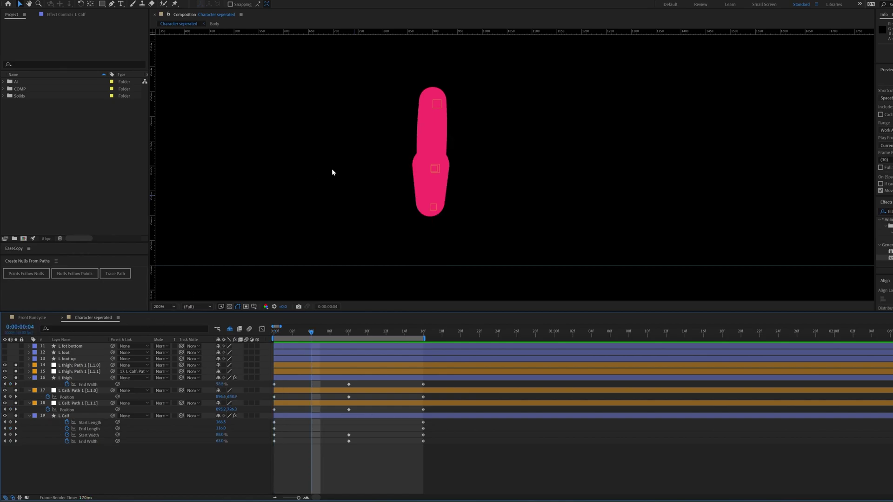
At frame 4, move the L Calf: Path 1 [1.1.1] null straight down to lengthen the calf.
key("period")
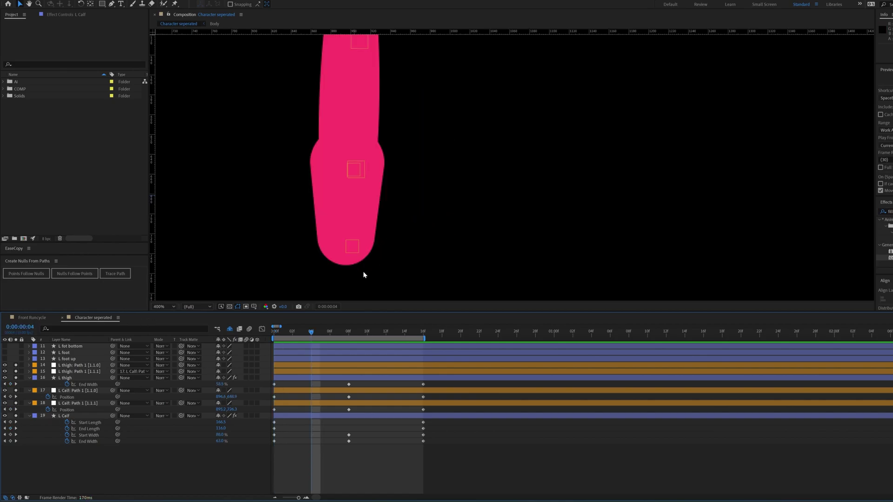
left_click(321, 404)
scroll(358, 255, "down", 2)
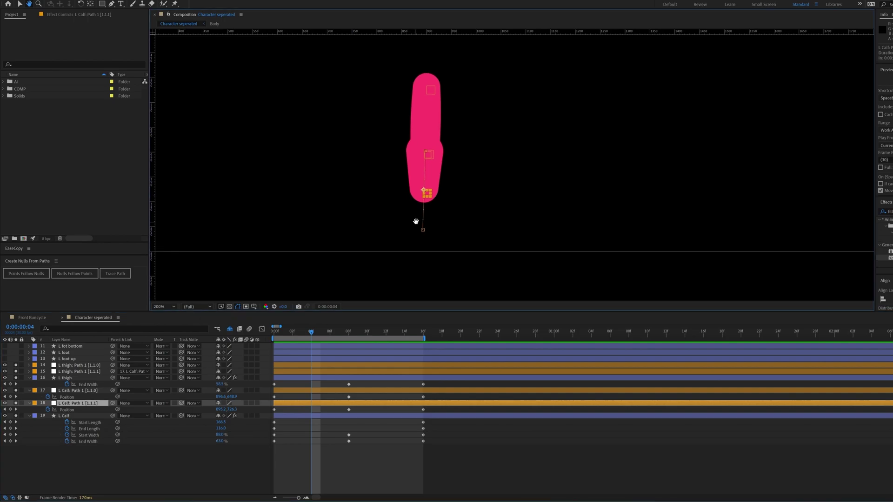
scroll(416, 223, "up", 2)
left_click_drag(344, 220, 339, 252)
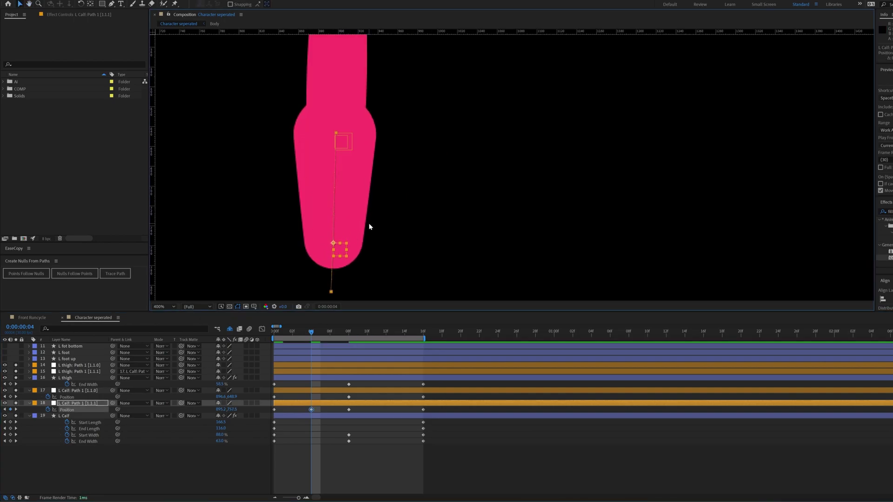
key("ctrl+z")
left_click_drag(337, 220, 336, 251)
scroll(336, 251, "down", 2)
left_click_drag(221, 435, 208, 435)
left_click(316, 417)
key("period")
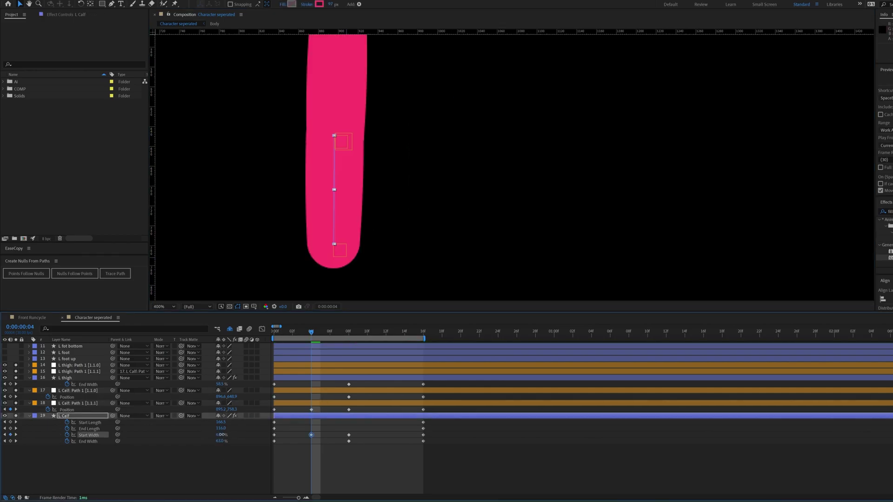
key("ctrl+z")
key("ctrl+z")
key("ctrl+z")
Add L Calf Start Length and End Length keyframes at frame 8, and raise its End Length at frame 4 to 404.
left_click(348, 331)
key("ctrl+v")
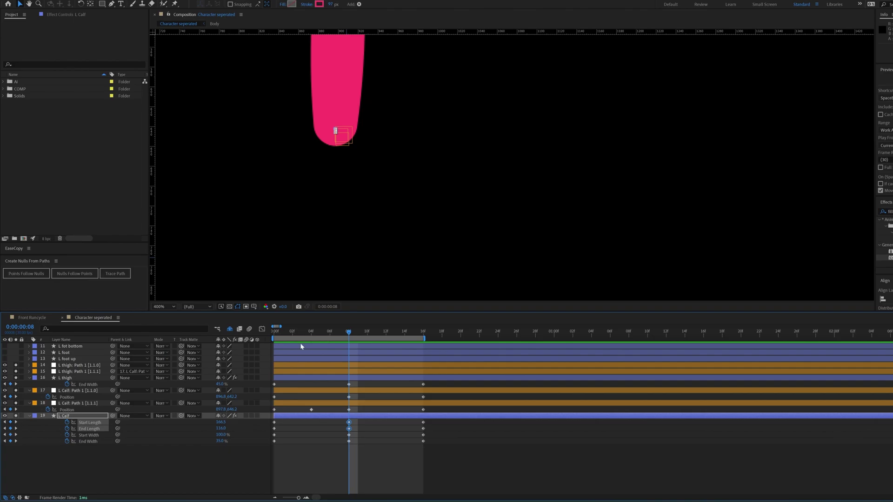
left_click(311, 332)
key("comma")
left_click(213, 438)
left_click_drag(221, 428, 279, 425)
key("ctrl+z")
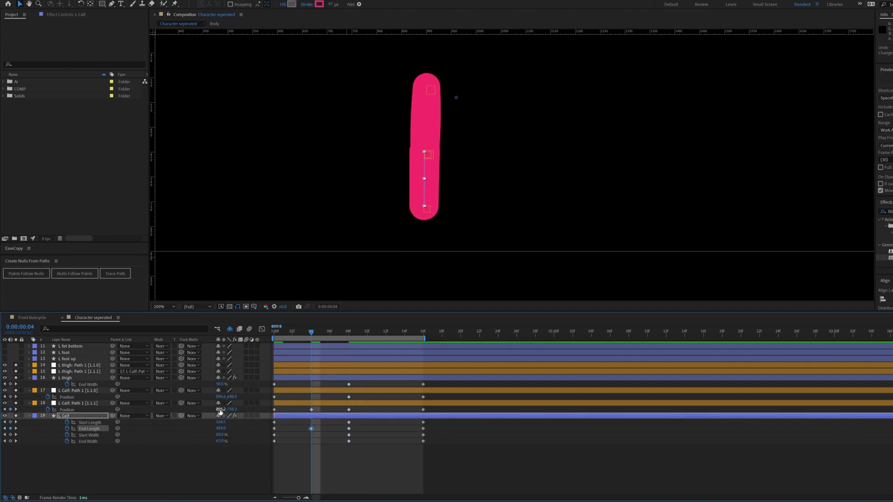
At frame 4, adjust the L thigh and L Calf End Widths and keyframe the remaining calf position and taper properties.
left_click_drag(218, 384, 213, 385)
left_click_drag(221, 441, 217, 444)
left_click(204, 458)
left_click_drag(10, 397, 11, 441)
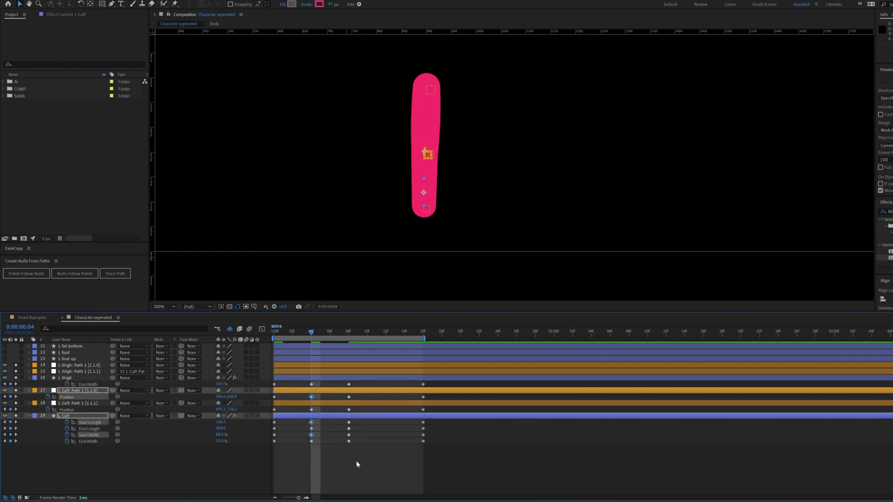
left_click(293, 450)
At frame 12, reposition the L Calf: Path 1 [1.1.1] null lower to lengthen the calf.
left_click(386, 333)
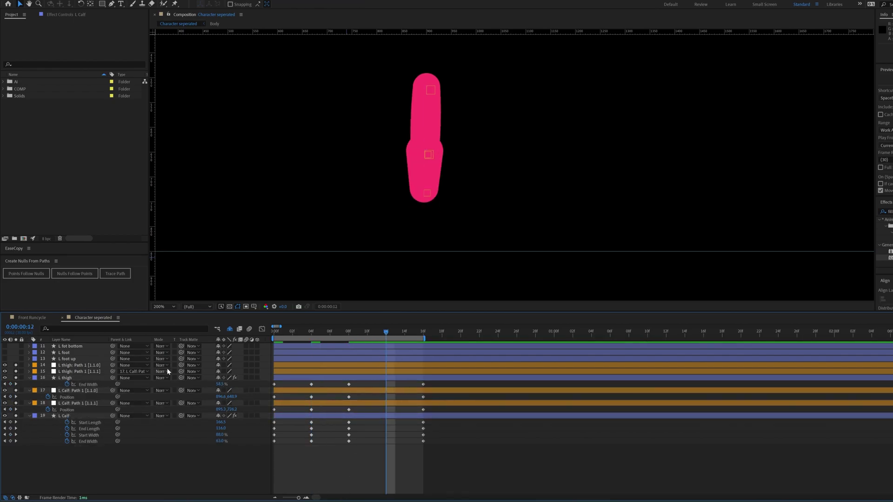
left_click(387, 403)
scroll(415, 222, "up", 1)
left_click_drag(414, 222, 441, 199)
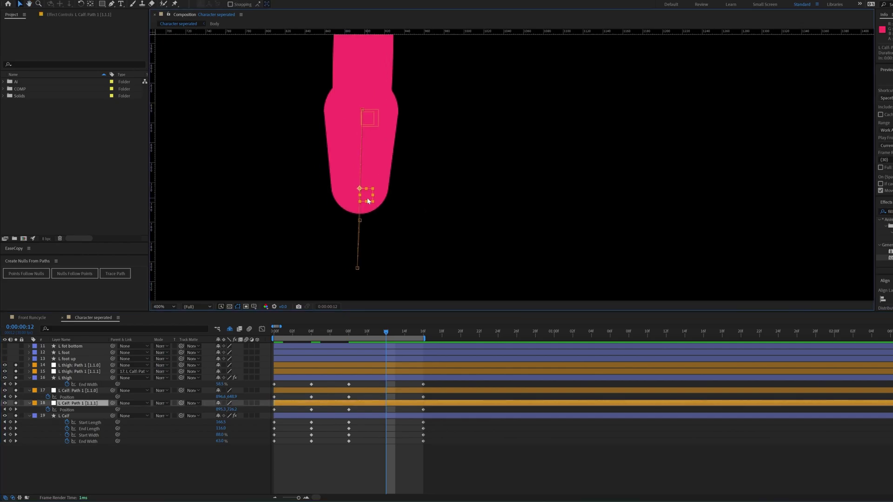
left_click_drag(360, 209, 393, 189)
scroll(404, 196, "down", 1)
left_click_drag(459, 174, 457, 192)
scroll(482, 186, "up", 1)
mouse_move(482, 186)
left_mouse_down()
mouse_move(448, 207)
mouse_move(469, 215)
mouse_move(478, 180)
left_mouse_up()
scroll(474, 185, "down", 1)
left_click(79, 403)
At frame 12, raise the L Calf's End Length and nudge the L Calf: Path 1 [1.1.0] null at the knee.
left_click(181, 453)
left_click_drag(221, 428, 365, 426)
left_click(77, 390)
scroll(376, 162, "up", 1)
left_click_drag(375, 162, 372, 161)
At frame 12, fine-tune the thigh and calf widths for a smooth knee joint, and preview the animation.
left_click_drag(221, 385, 216, 441)
scroll(386, 233, "down", 1)
key("ctrl+z")
key("space")
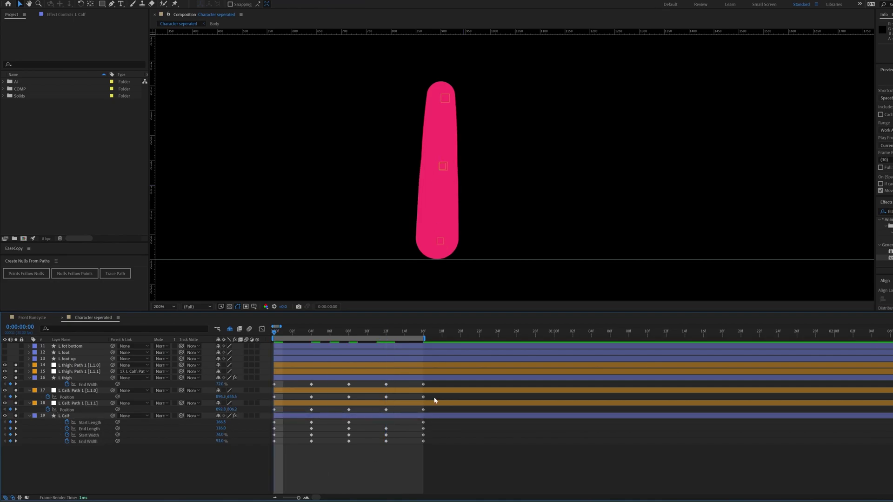
Apply Easy Ease to all leg keyframes, convert those at frames 4 and 12 to Auto Bezier, and preview the motion.
left_click_drag(439, 386, 261, 468)
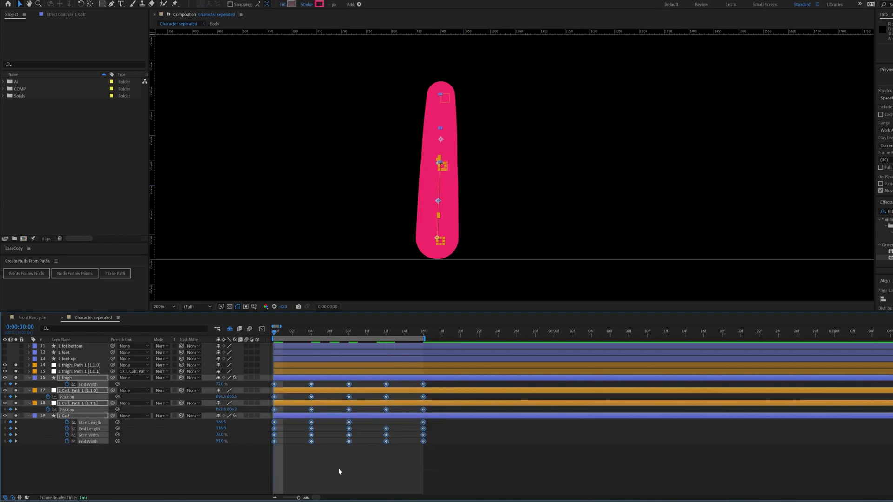
key("F9")
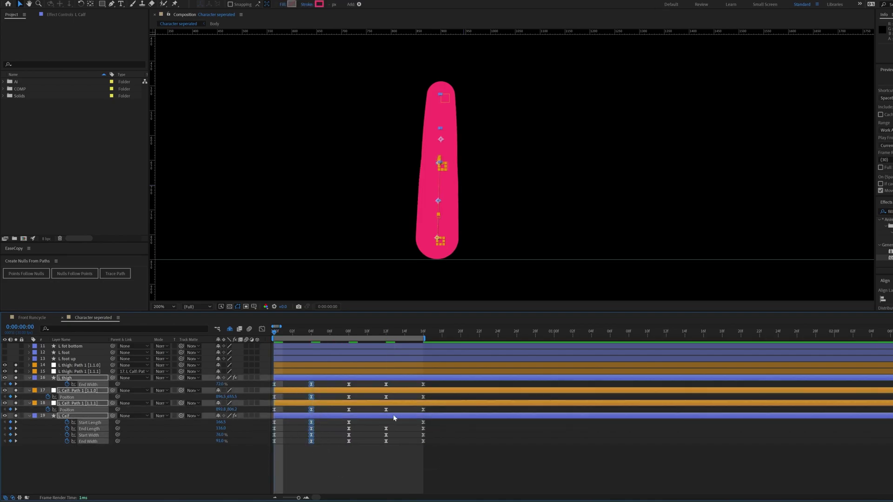
left_click_drag(399, 386, 372, 455)
left_click(330, 437)
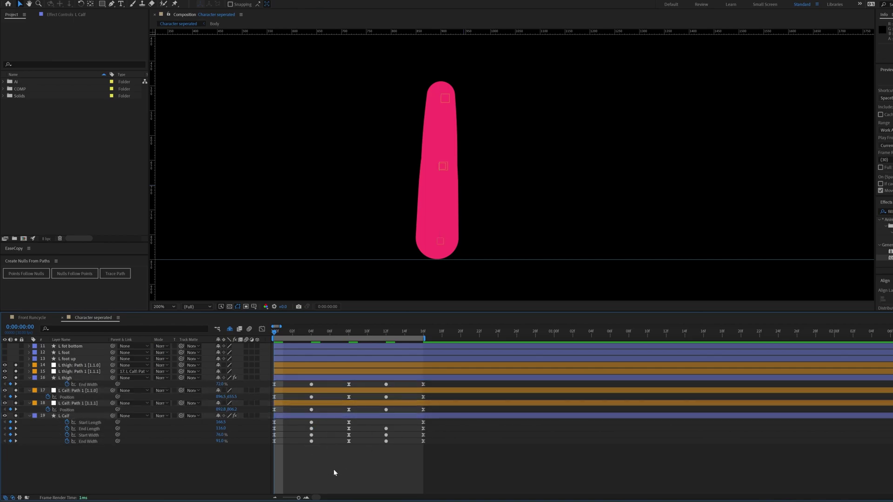
key("space")
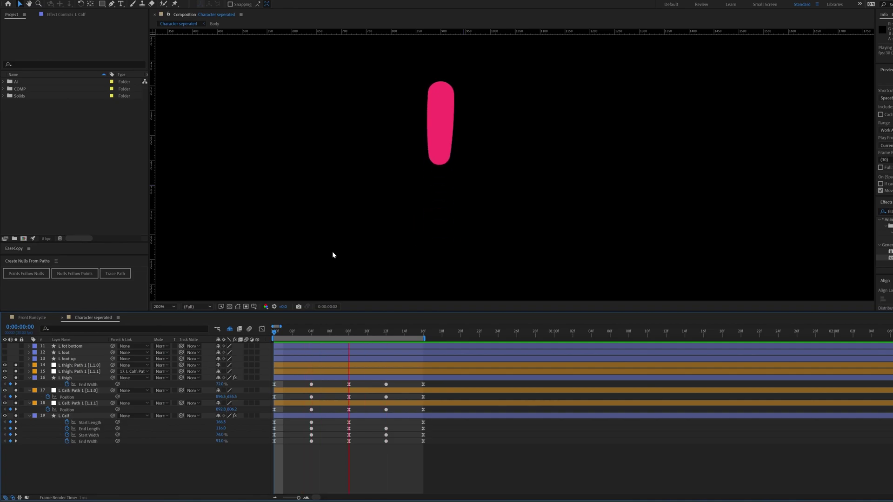
key("space")
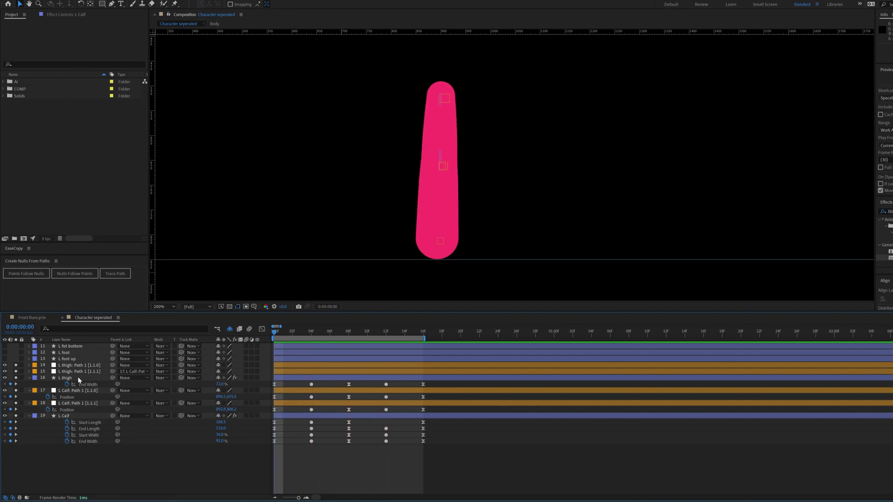
Solo the L fot bottom, L foot and L foot up layers together with the leg.
left_click(69, 360)
left_click(75, 347, "shift")
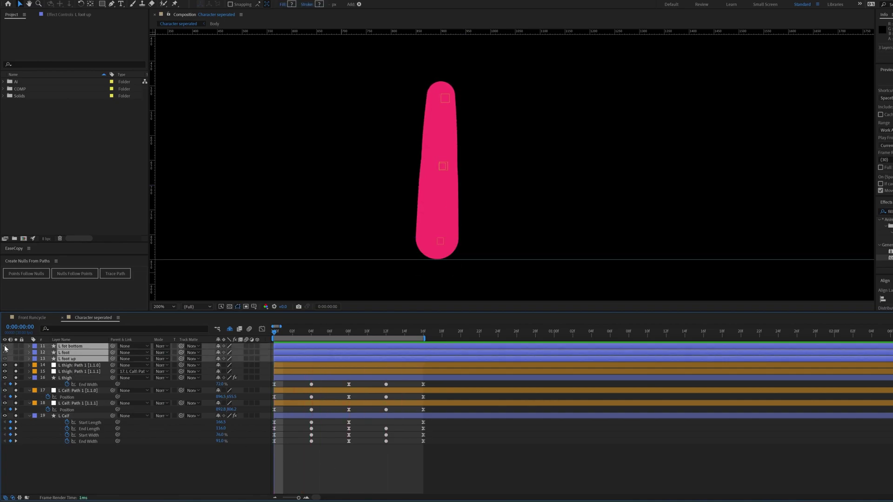
left_click(16, 347)
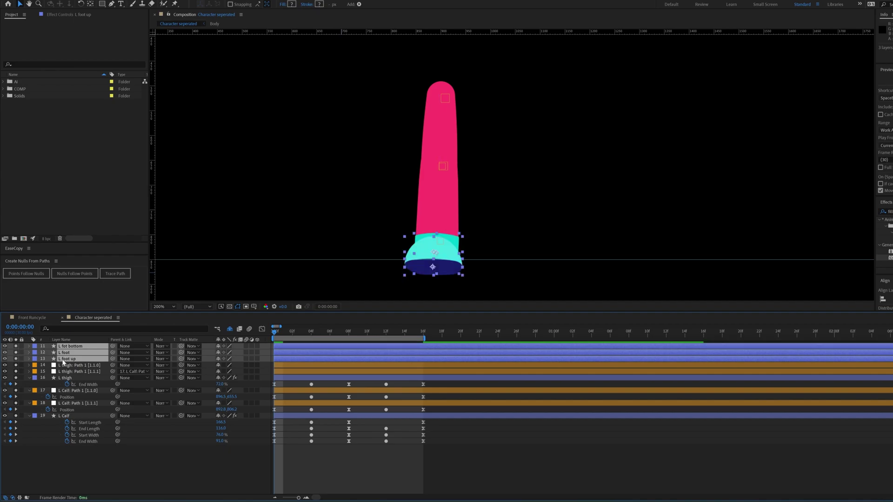
Parent the L foot up layer to the L Calf: Path 1 [1.1.1] null.
left_click(69, 365)
left_click(73, 358)
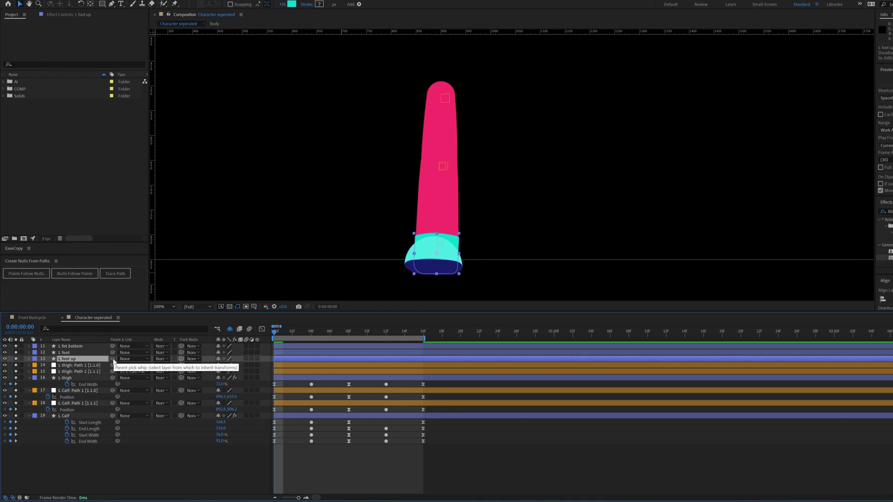
left_click_drag(84, 403, 79, 403)
left_click(80, 403)
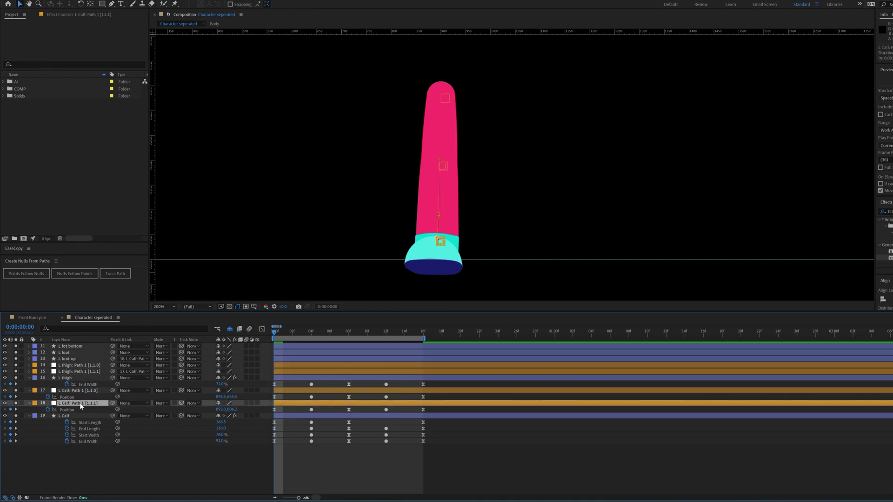
Turn off solo for the L foot and L fot bottom layers.
left_click(64, 352)
left_click(43, 348, "shift")
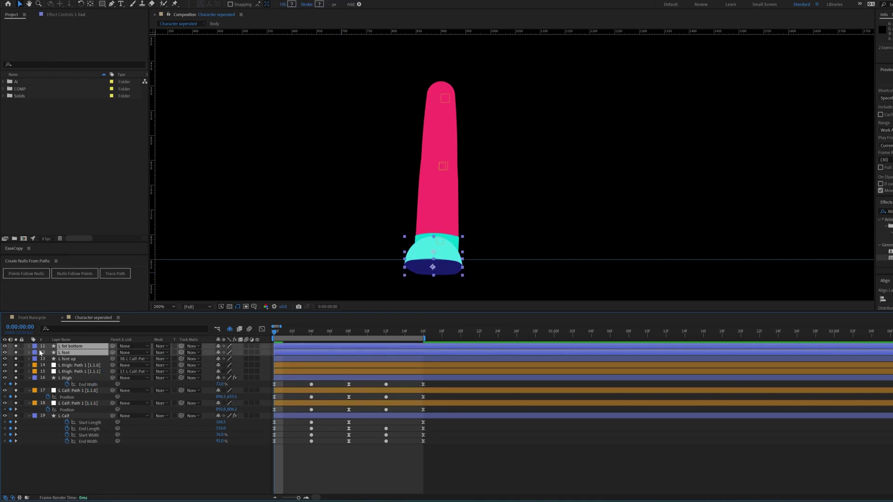
left_click_drag(15, 347, 16, 352)
Reveal the Path 1 property of the L foot up layer and enable its keyframing at frame 0.
left_click(75, 359)
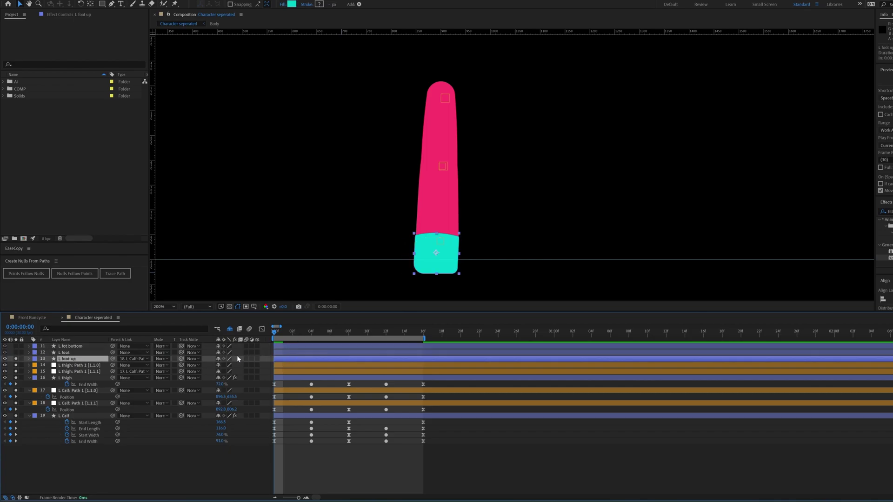
key("s")
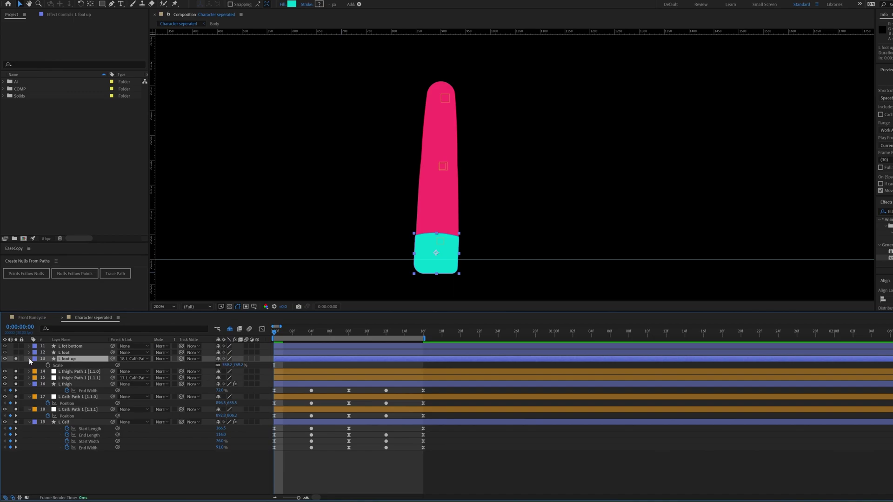
left_click(29, 359)
left_click(29, 359)
left_click(36, 366)
left_click(42, 373)
left_click(48, 379)
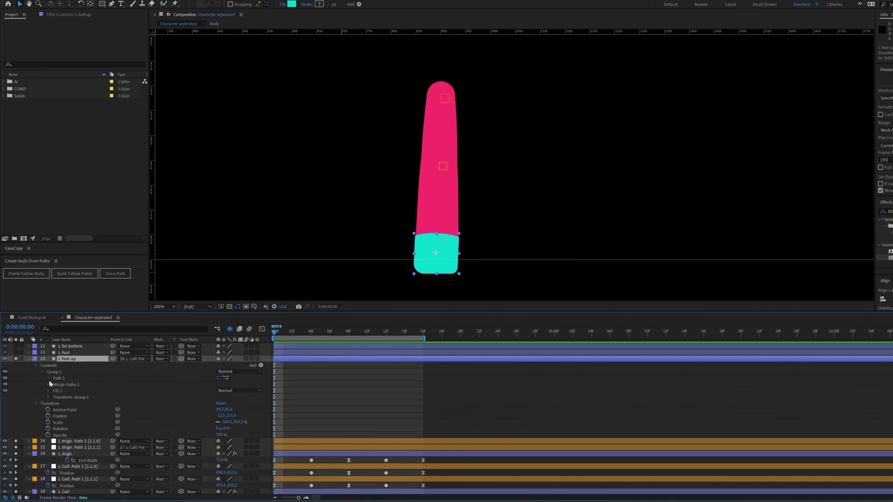
left_click(60, 385)
At frame 4, reshape the L foot up path to the narrower calf end and flatten its upper edge.
key("k")
scroll(470, 240, "up", 1)
left_click_drag(319, 167, 403, 276)
left_click_drag(361, 239, 376, 239)
left_click_drag(479, 166, 416, 277)
mouse_move(447, 247)
left_mouse_down()
mouse_move(434, 247)
mouse_move(460, 219)
left_mouse_up()
left_click_drag(386, 195, 479, 245)
left_click_drag(432, 232, 434, 178)
left_click(103, 385)
scroll(500, 145, "up", 1)
left_click_drag(366, 158, 386, 167)
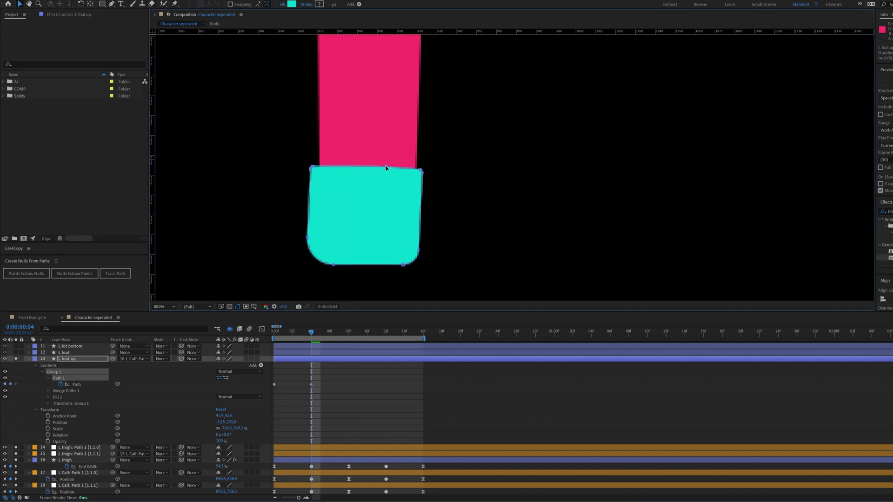
At frame 7, narrow the L foot up path and taper its lower corners inward to fit the calf end.
key("comma")
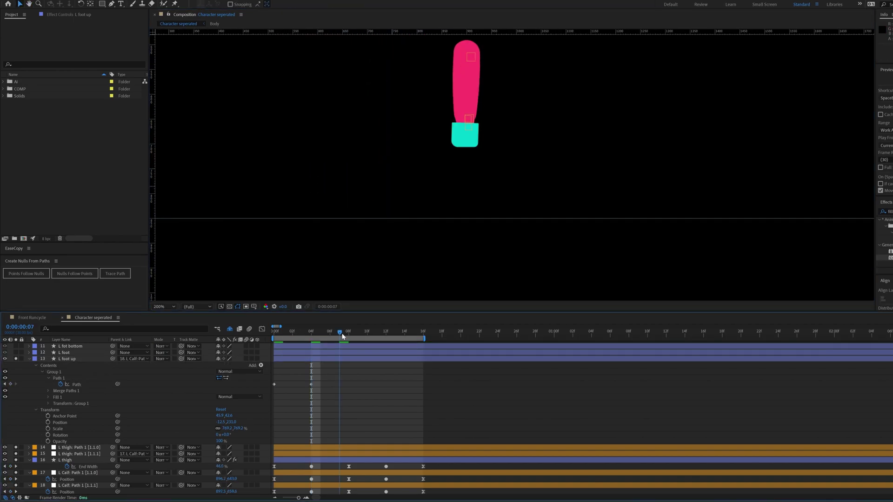
scroll(419, 140, "up", 1)
scroll(353, 203, "up", 1)
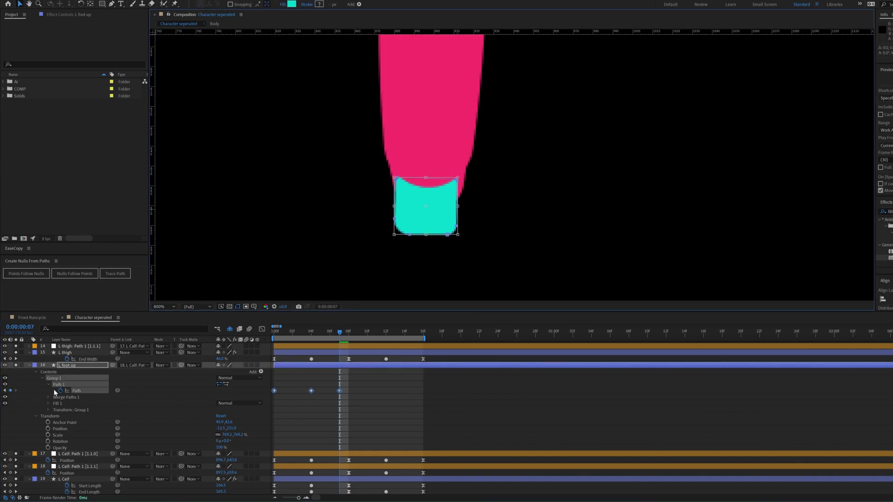
left_click(59, 385)
left_click_drag(394, 219, 390, 219)
left_click_drag(457, 226, 419, 232)
scroll(476, 154, "up", 1)
scroll(492, 154, "down", 1)
left_click_drag(464, 232, 457, 233)
scroll(482, 208, "up", 1)
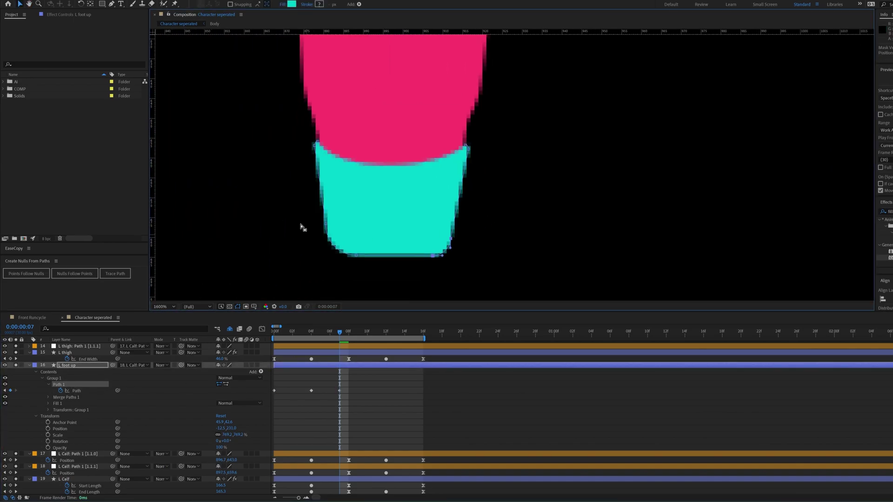
scroll(484, 158, "down", 1)
left_click(482, 159)
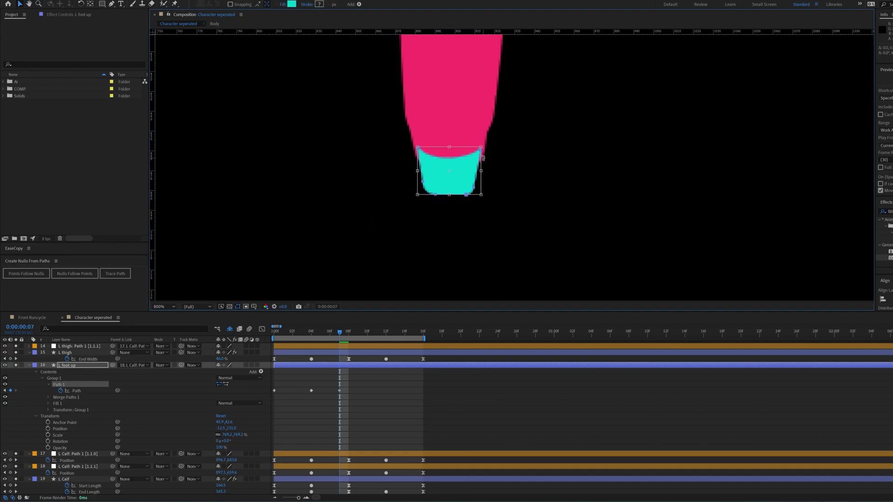
scroll(482, 158, "up", 1)
left_click_drag(447, 174, 463, 174)
key("Return")
At frame 7, adjust the lower corner points and handles of the L foot up path to round its lower edge.
key("Page_Down")
left_click(59, 385)
key("Page_Up")
left_click_drag(351, 221, 371, 227)
left_click_drag(425, 221, 413, 228)
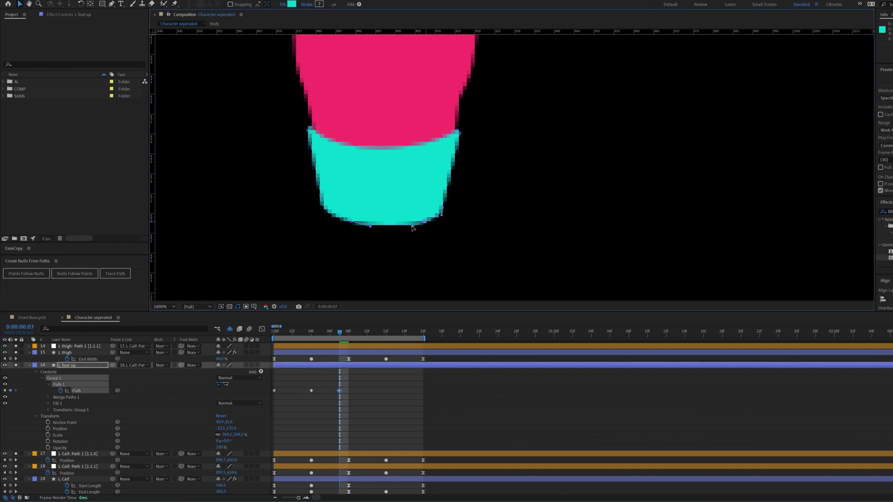
left_click_drag(351, 221, 340, 220)
left_click_drag(425, 221, 445, 203)
left_click_drag(321, 195, 323, 203)
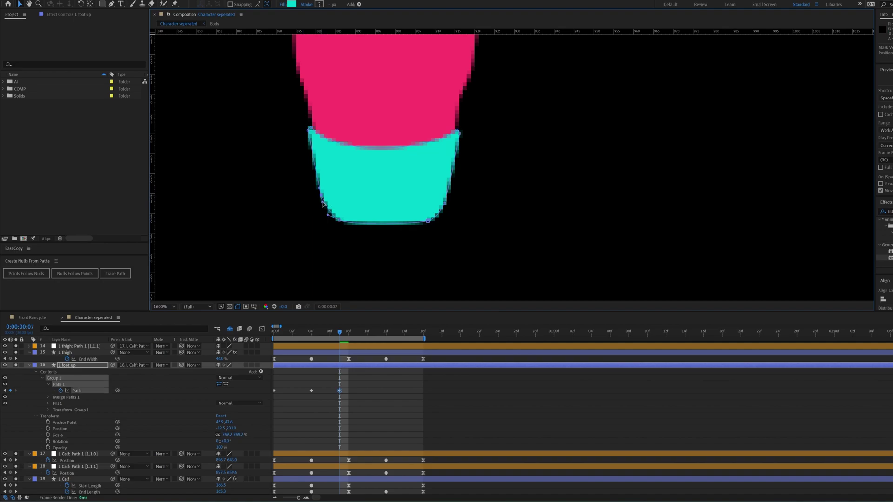
left_click(310, 130)
At frame 8, move the L foot up path upward and shrink it from both sides.
key("Page_Down")
left_click(59, 385)
key("ctrl+t")
left_click_drag(400, 178, 400, 155)
key("Delete")
left_click(77, 390)
key("Page_Up")
key("Page_Down")
left_click(77, 385)
key("ctrl+t")
left_click_drag(298, 154, 368, 88)
key("ctrl+t")
left_click_drag(466, 153, 400, 93)
key("ctrl+t")
At frame 7, refit the L foot up path to the calf end and reshape its lower corners.
key("Page_Up")
key("ctrl+t")
mouse_move(468, 160)
left_mouse_down()
mouse_move(423, 160)
mouse_move(462, 161)
left_mouse_up()
left_click(59, 385)
left_click_drag(301, 234, 480, 160)
left_click_drag(450, 192, 462, 182)
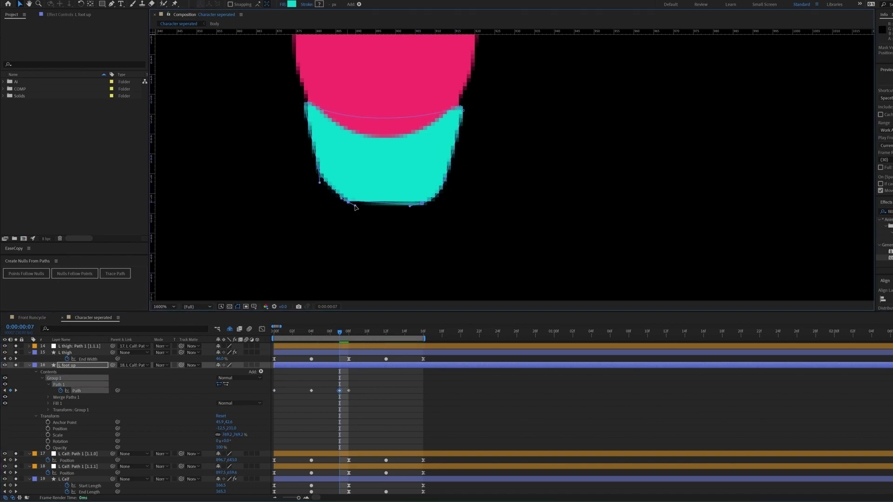
Paste the L foot up path keyframe at frame 16.
left_click(349, 333)
scroll(418, 153, "down", 2)
left_click(387, 332)
left_click(424, 333)
key("ctrl+v")
At frame 12, transform the L foot up path to match the calf's width.
left_click(386, 333)
scroll(440, 217, "up", 1)
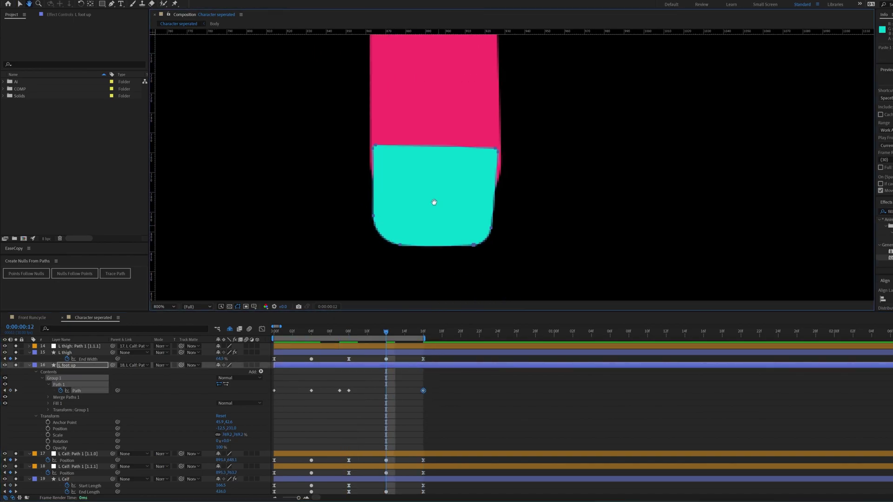
key("ctrl+t")
left_click(467, 142)
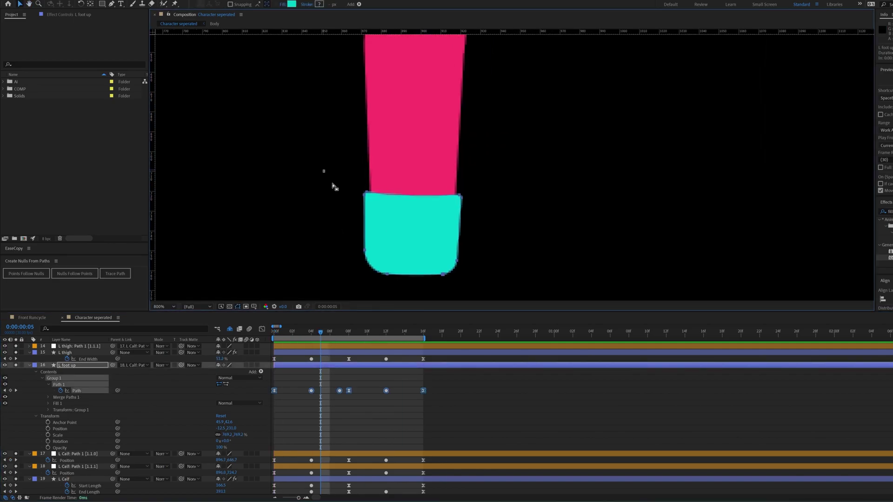
At frames 5 and 6, pull the side and corner points of the L foot up path inward to match the calf's width.
left_click_drag(388, 275, 390, 275)
left_click_drag(428, 166, 474, 278)
left_click_drag(455, 274, 452, 275)
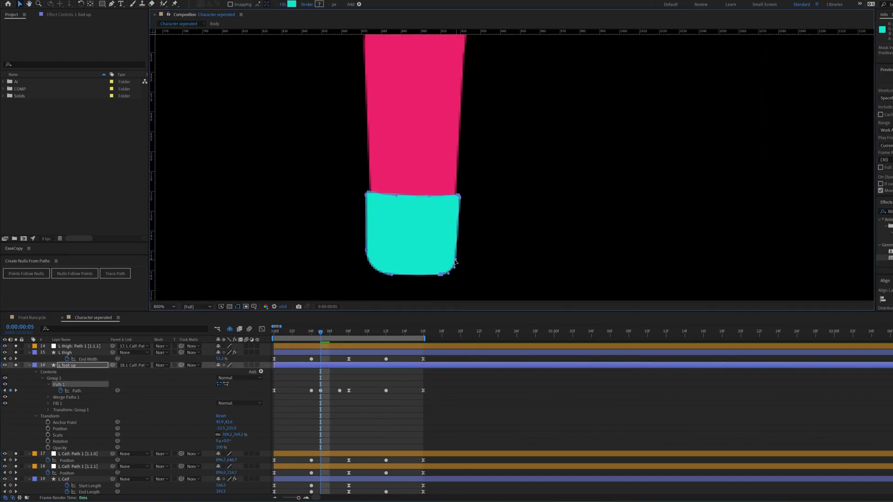
left_click(330, 332)
left_click_drag(364, 111, 396, 184)
left_click_drag(466, 111, 435, 184)
left_click(368, 333)
key("space")
key("comma")
key("comma")
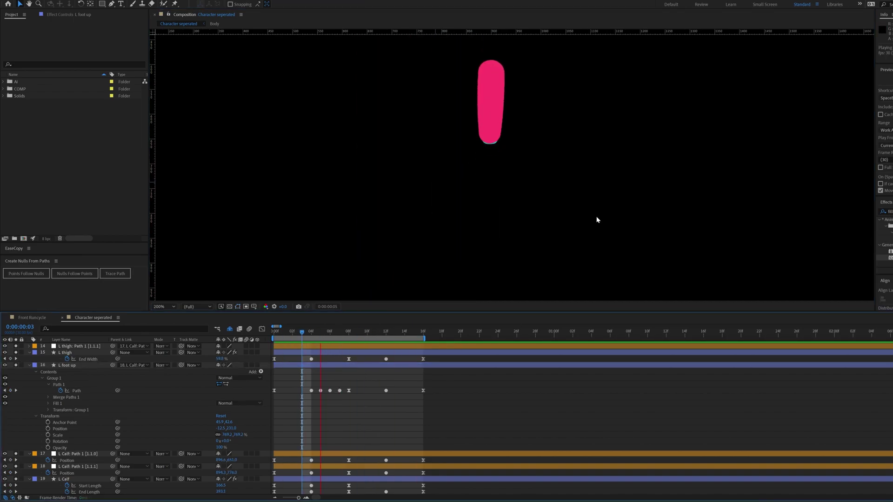
Copy the L foot up path keyframe from frame 7 to frame 9.
left_click(349, 332)
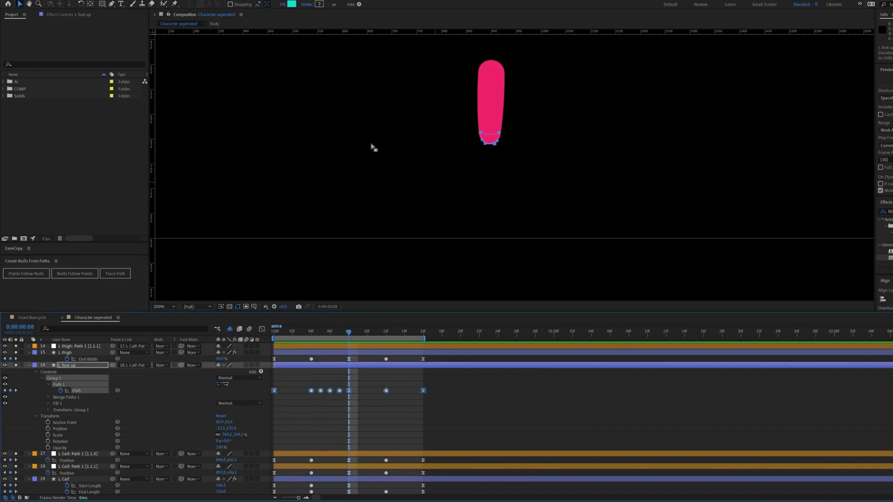
key("period")
key("period")
double_click(445, 187)
left_click_drag(438, 181, 437, 176)
left_click_drag(340, 332, 359, 333)
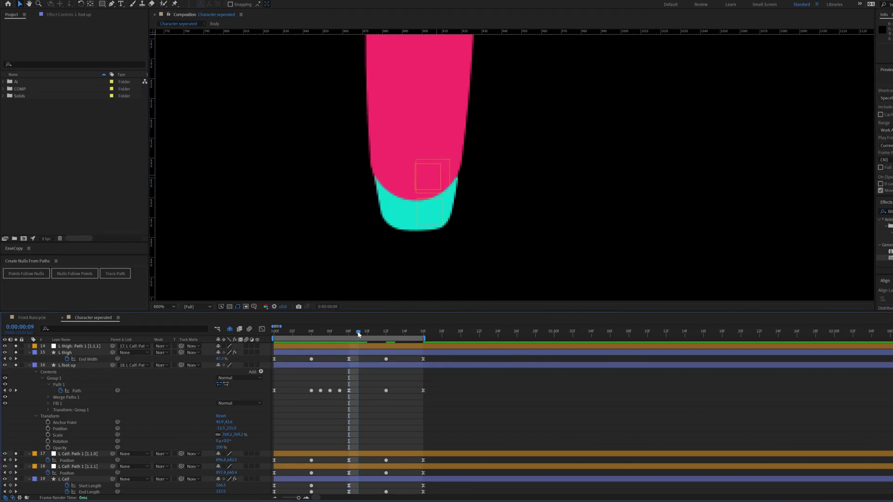
left_click(340, 391)
key("ctrl+v")
key("Home")
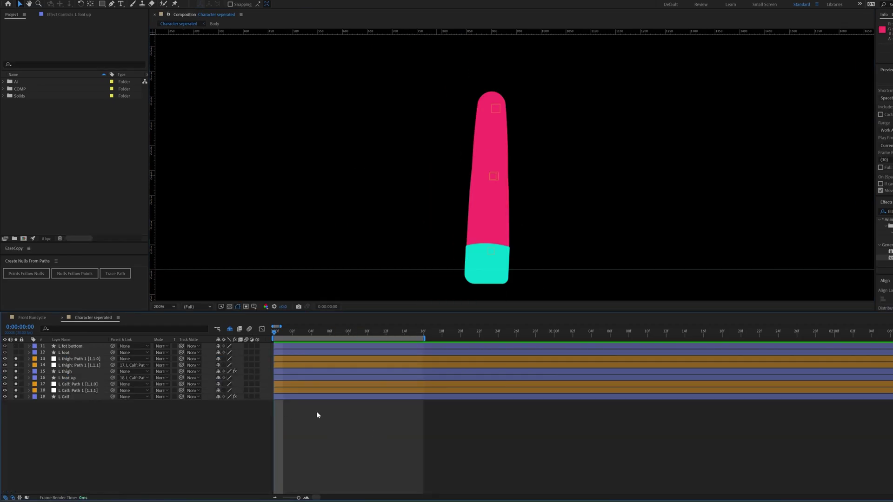
Solo the L foot and L fot bottom layers, and parent L fot bottom to L foot.
left_click(76, 346)
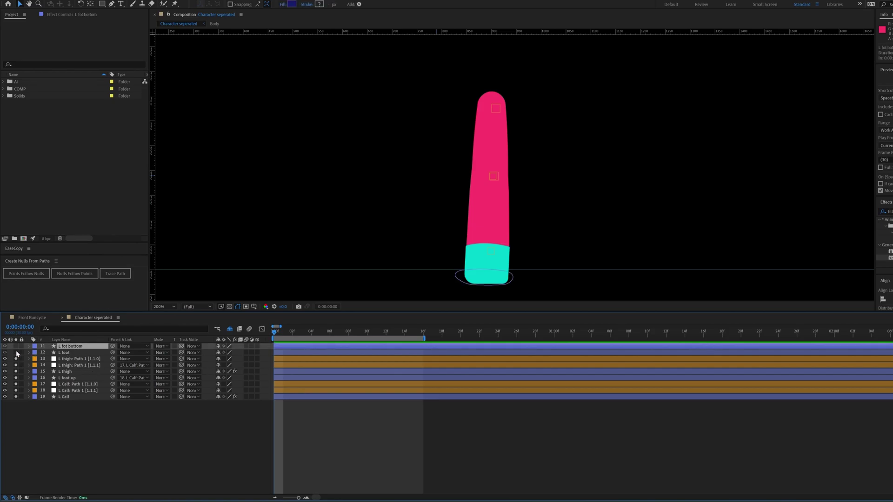
left_click(15, 352)
left_click_drag(114, 348, 69, 354)
left_click(71, 356)
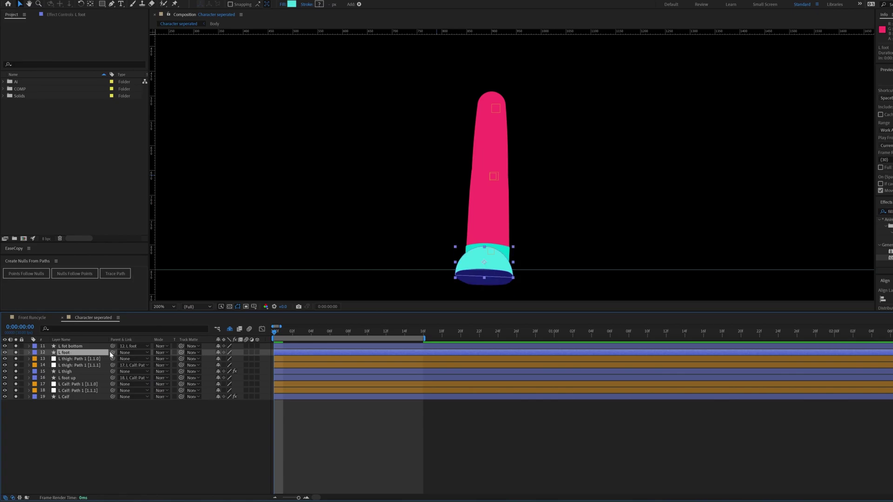
Parent L foot to L foot up, and move L foot and L fot bottom directly below L thigh in the layer order.
left_click_drag(77, 364, 72, 374)
left_click(70, 353)
left_click(70, 347, "shift")
left_click_drag(72, 374, 71, 375)
At frame 0, set keyframes for the L foot's path, position and scale and for the L fot bottom path.
left_click(30, 372)
left_click(36, 379)
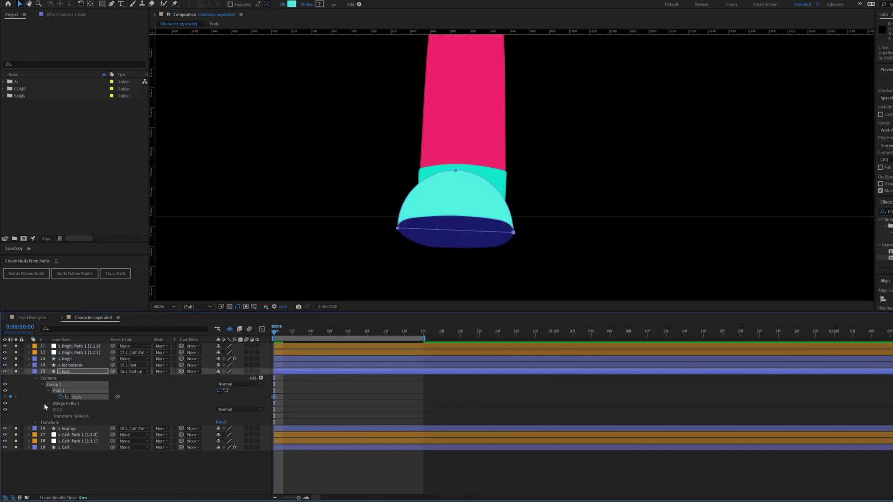
key("p")
left_click(48, 378)
left_click(70, 372)
left_click(29, 372)
left_click(60, 397)
At frames 3 and 4, flatten the L fot bottom path and fit the L foot path to it.
left_click_drag(456, 201, 456, 186)
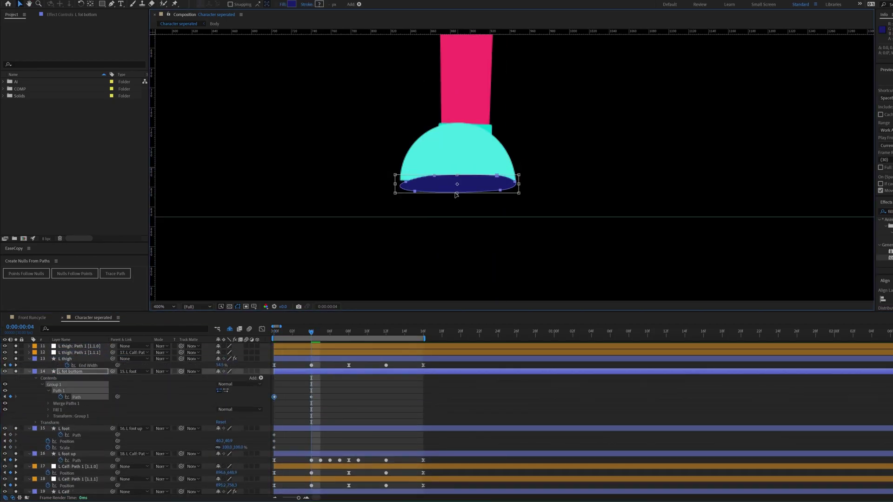
scroll(456, 185, "up", 1)
scroll(450, 210, "up", 1)
left_click_drag(450, 220, 464, 221)
left_click(76, 435)
left_click_drag(726, 223, 725, 209)
scroll(683, 194, "down", 1)
At frame 0, reshape the curve at the right lower corner of the L foot path so it follows the sole.
left_click_drag(311, 332, 274, 333)
left_click(76, 397)
left_click(76, 436)
left_click(591, 229)
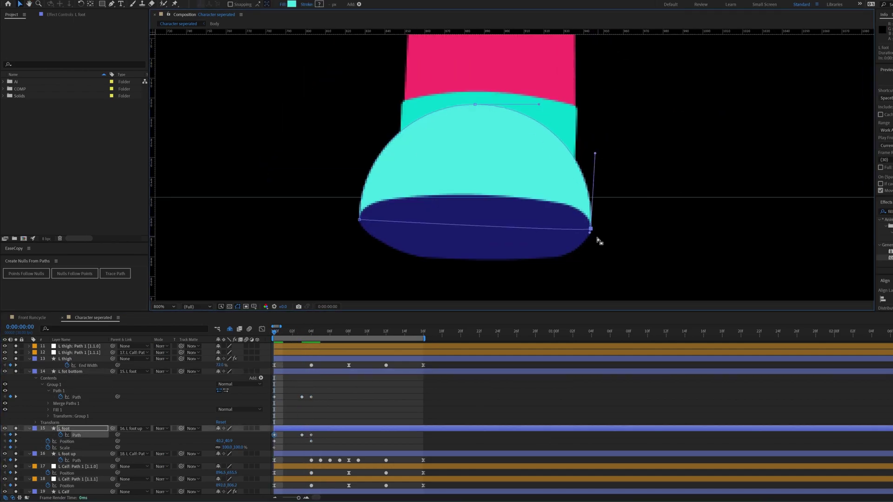
left_click_drag(590, 233, 564, 189)
Paste a copied L foot up path keyframe at frame 1.
left_click_drag(274, 332, 312, 333)
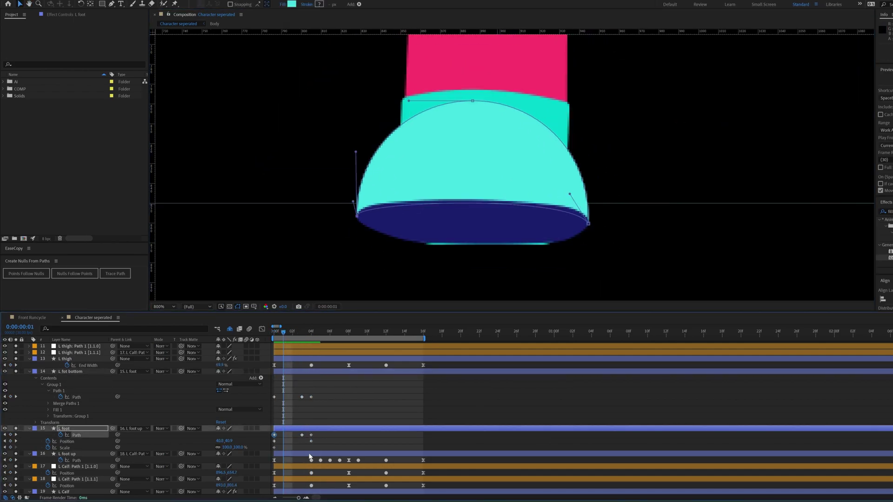
left_click(311, 460)
key("ctrl+c")
key("ctrl+v")
Scale down and reposition the L foot at frames 4 and 7.
scroll(499, 227, "down", 1)
left_click_drag(230, 448, 216, 448)
left_click(67, 442)
left_click_drag(311, 332, 339, 332)
scroll(484, 214, "up", 1)
left_click_drag(230, 448, 216, 448)
left_click(81, 442)
left_click(76, 435)
At frame 7, round the bottom of the L foot path by adjusting its lower points and curve handles.
left_click_drag(516, 230, 498, 249)
left_click_drag(432, 230, 455, 246)
double_click(433, 230)
left_click_drag(532, 222, 518, 222)
scroll(525, 265, "up", 1)
left_click_drag(385, 251, 394, 257)
left_click_drag(467, 233, 472, 249)
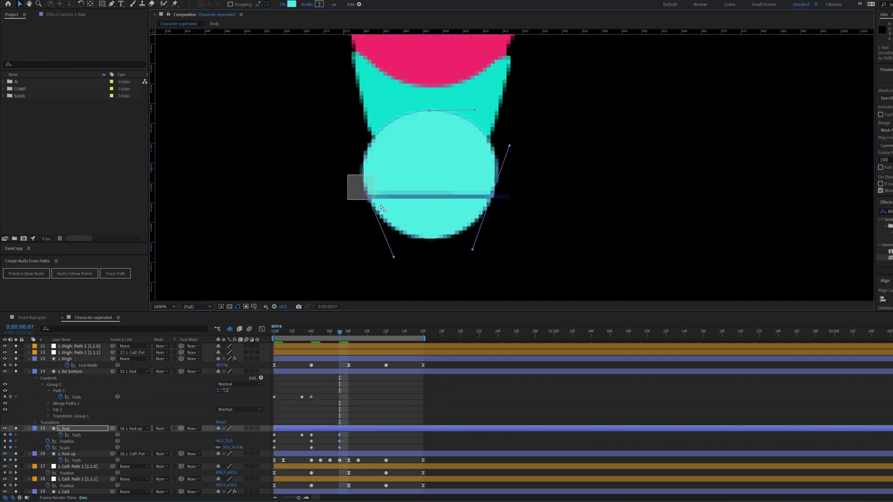
Add L foot keyframes at frames 8 and 9 to follow the foreshortened calf.
scroll(360, 178, "down", 1)
left_click(464, 168)
left_click(347, 331)
left_click_drag(347, 333, 358, 333)
left_click(76, 460)
At frame 12, reshape the L foot path's lower corners into a curved base.
left_click(386, 332)
scroll(515, 219, "down", 2)
scroll(479, 206, "up", 2)
left_click(77, 436)
left_click_drag(570, 225, 551, 247)
left_click_drag(415, 224, 438, 243)
left_click_drag(399, 182, 415, 179)
scroll(507, 201, "down", 1)
Copy the L foot's path, position and scale keyframes from frame 0 to frame 16.
left_click(423, 332)
left_click_drag(282, 432, 270, 451)
key("ctrl+c")
key("ctrl+v")
Copy the L fot bottom path keyframes from frame 4 to frame 12 and from frame 0 to frame 16.
left_click(386, 333)
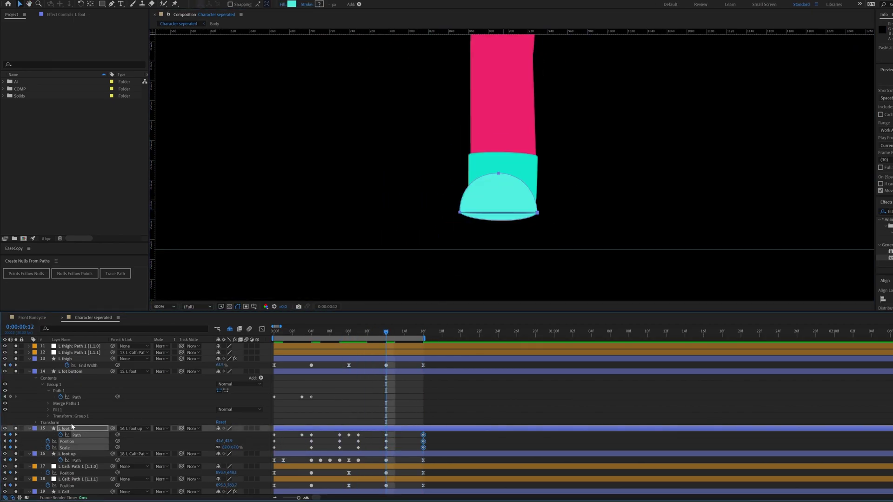
left_click(312, 397)
key("ctrl+c")
key("ctrl+v")
left_click(423, 332)
left_click(274, 397)
Refine the sole and foot keyframes between frames 13 and 15 so both shapes match as the foot returns.
left_click(404, 332)
left_click(10, 384)
left_click(302, 332)
left_click_drag(221, 385, 172, 385)
left_click_drag(405, 385, 396, 385)
left_click(405, 332)
scroll(479, 210, "up", 1)
left_click(76, 423)
left_click_drag(369, 153, 622, 263)
left_click(415, 332)
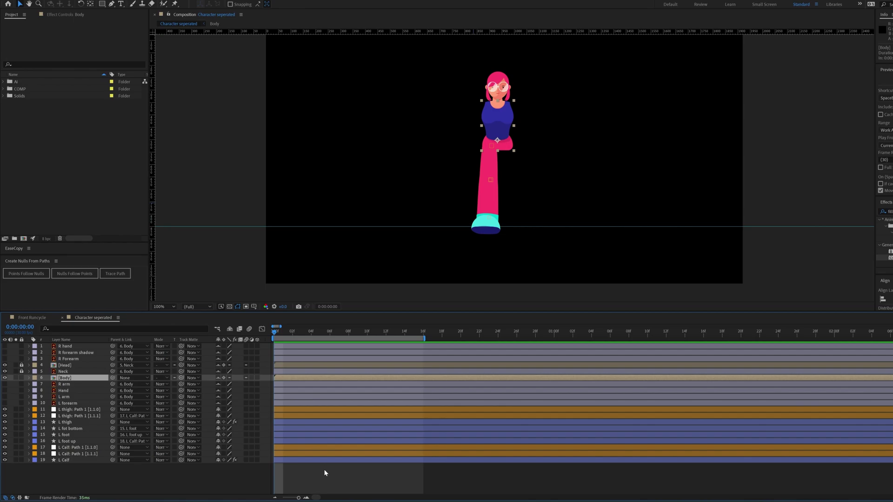
Separate the Body layer's position dimensions and keyframe its Y Position at frame 0.
left_click(28, 377)
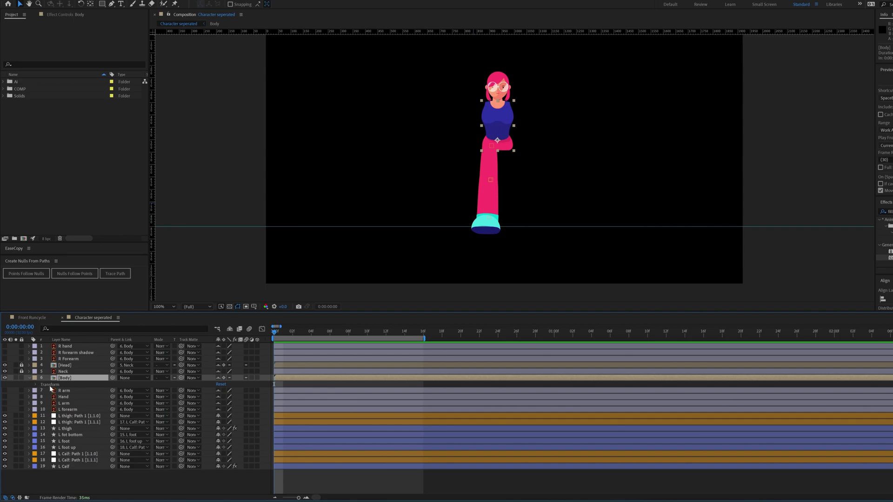
right_click(61, 386)
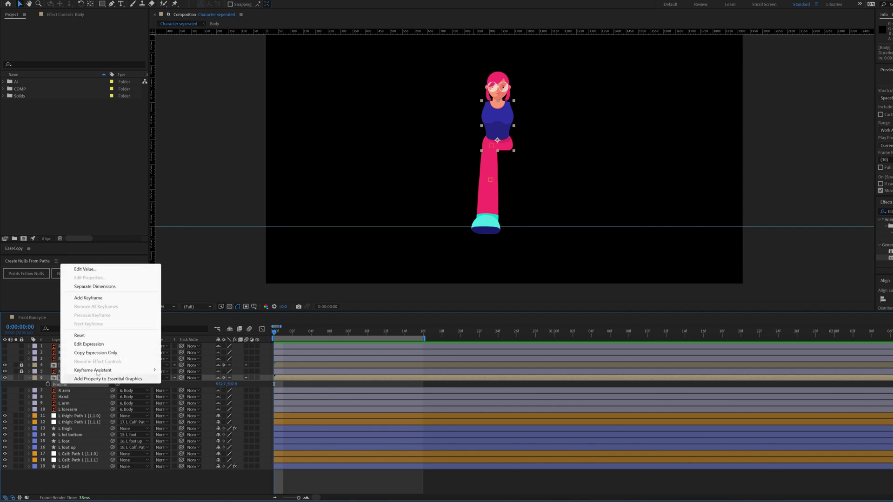
left_click(95, 287)
left_click(48, 390)
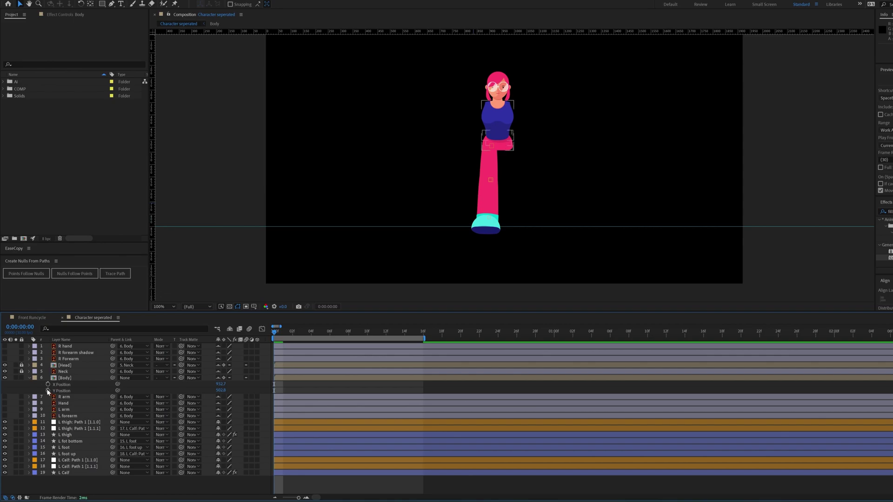
At frame 4, move the body upward to keyframe its raised Y Position.
left_click(84, 491)
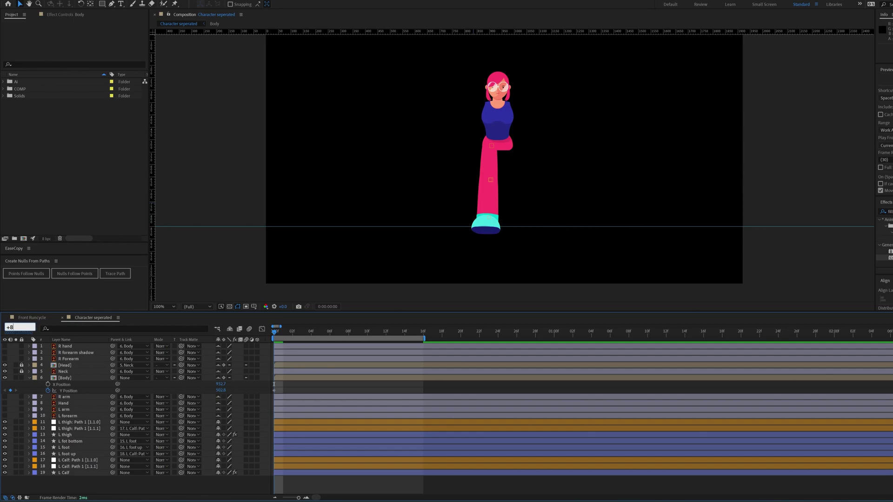
key("Return")
left_click(277, 330)
key("Return")
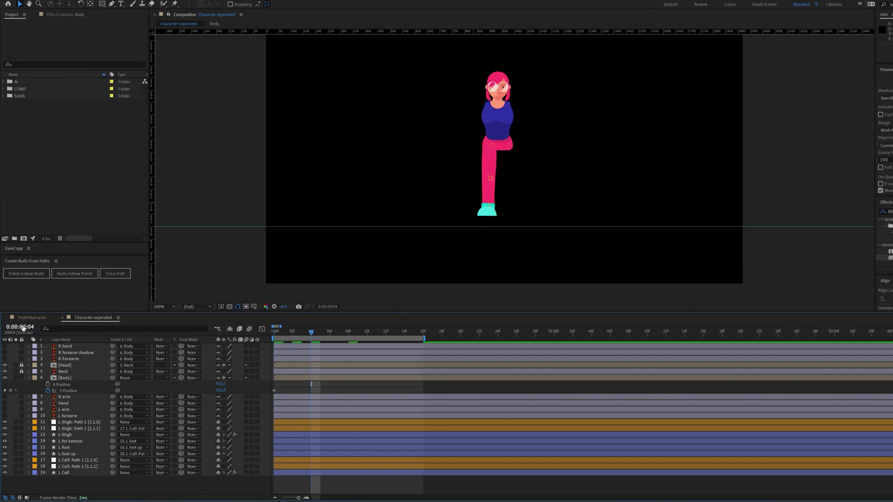
left_click(317, 379)
scroll(498, 143, "up", 1)
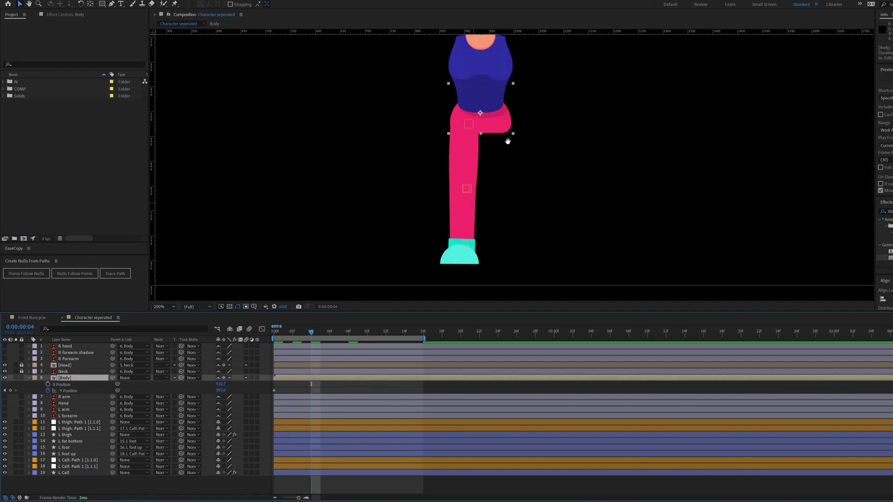
mouse_move(508, 162)
left_mouse_down()
mouse_move(507, 140)
mouse_move(506, 155)
left_mouse_up()
scroll(505, 166, "down", 1)
scroll(504, 166, "up", 1)
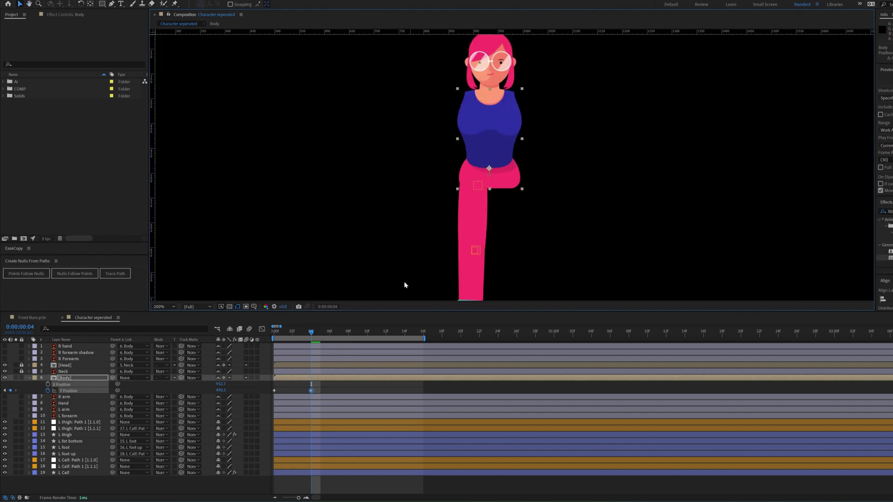
Nudge the body slightly downward at its frame 4 and frame 0 Y Position keyframes.
key("shift+Down")
key("Up")
key("Down")
key("Down")
key("Down")
key("Down")
key("Down")
key("Down")
key("Down")
key("Down")
key("Down")
key("Down")
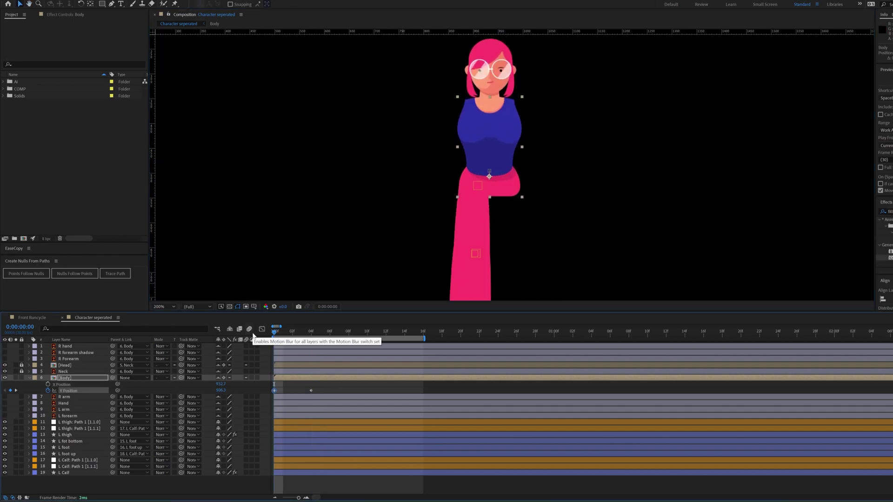
Copy the body's frame 0 Y Position keyframe to frame 8 and apply Easy Ease to all three keyframes.
left_click(314, 333)
left_click(31, 332)
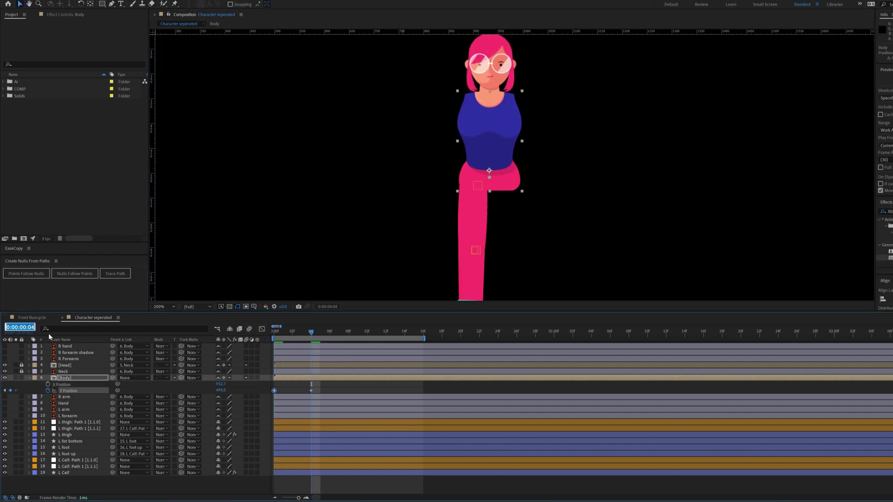
type("8")
key("Return")
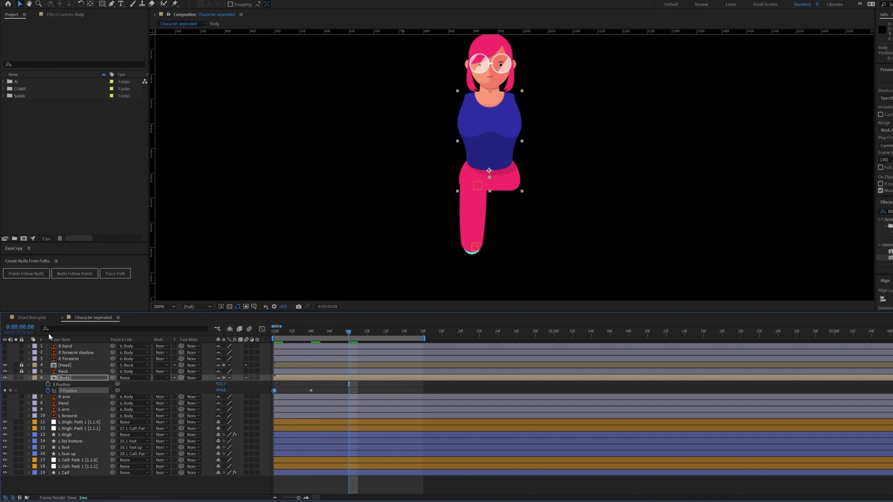
key("ctrl+v")
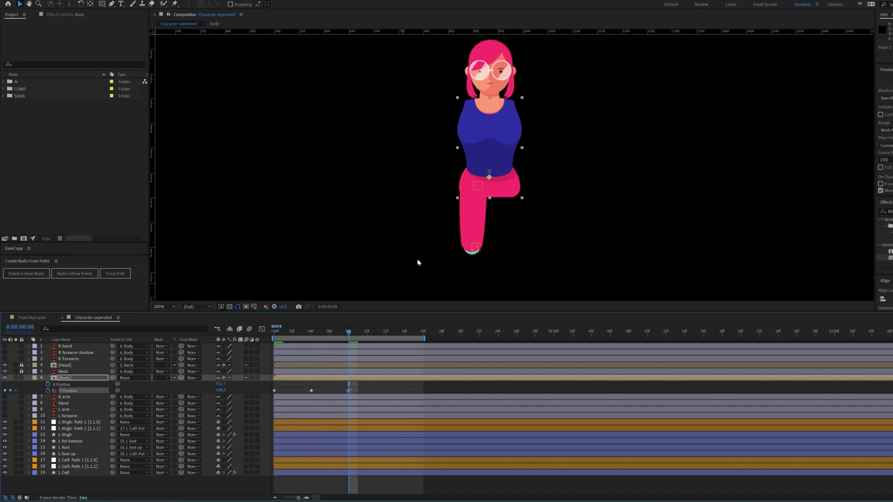
left_click_drag(360, 389, 272, 392)
key("F9")
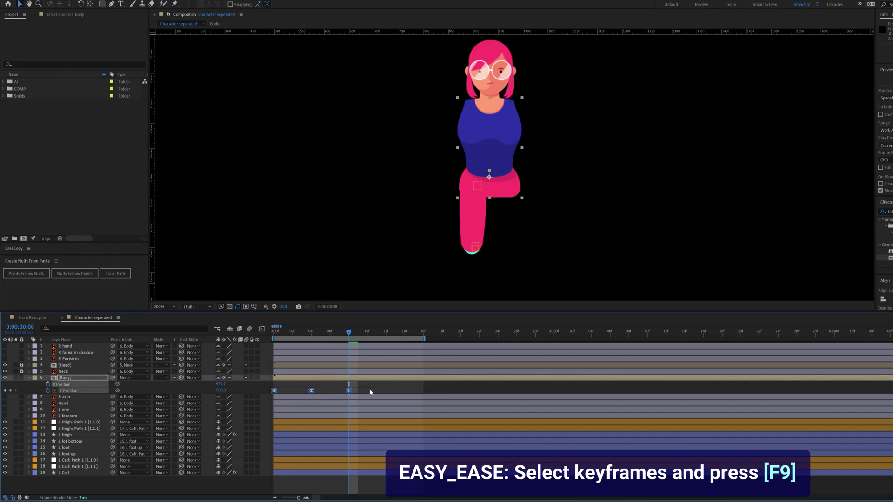
Add the expression loopIn()+loopOut()-value; to the body's Y Position and preview the loop.
left_click(48, 391, "alt")
type("loopIn()+loopOut()")
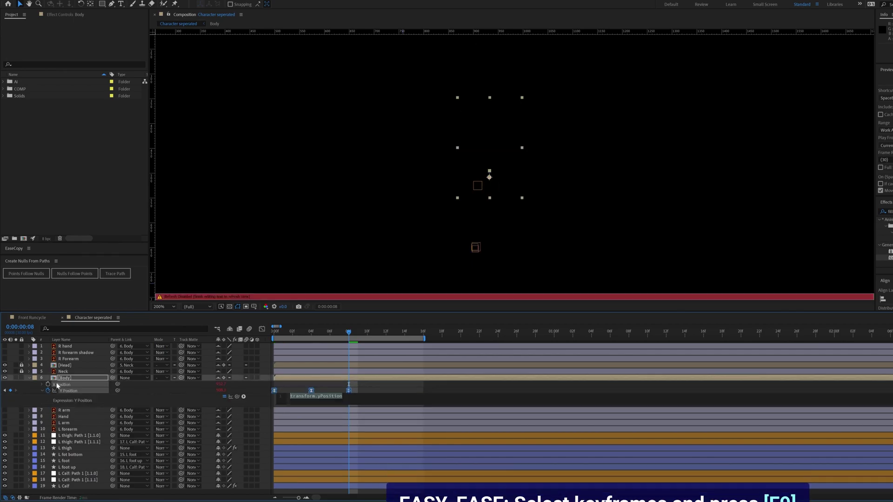
type("-value;")
key("KP_Enter")
key("space")
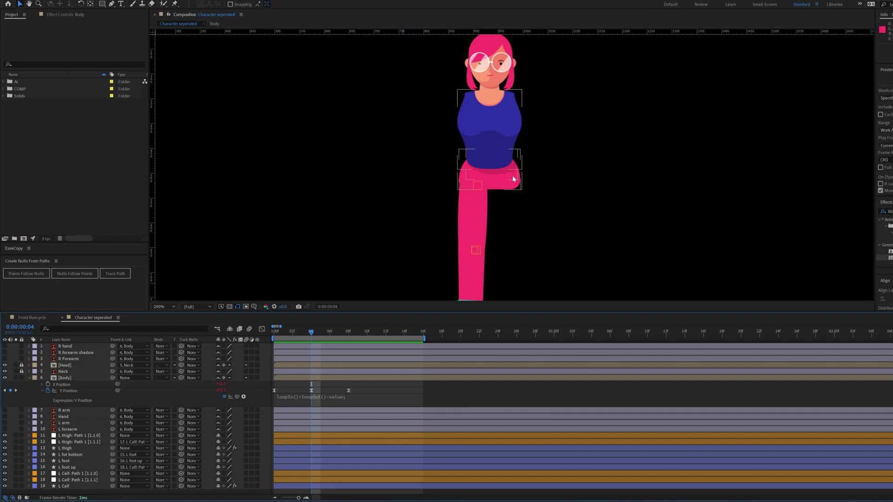
At frame 0, separate the position dimensions of the L thigh: Path 1 [1.1.0] null and keyframe its Y Position.
left_click_drag(292, 336, 268, 337)
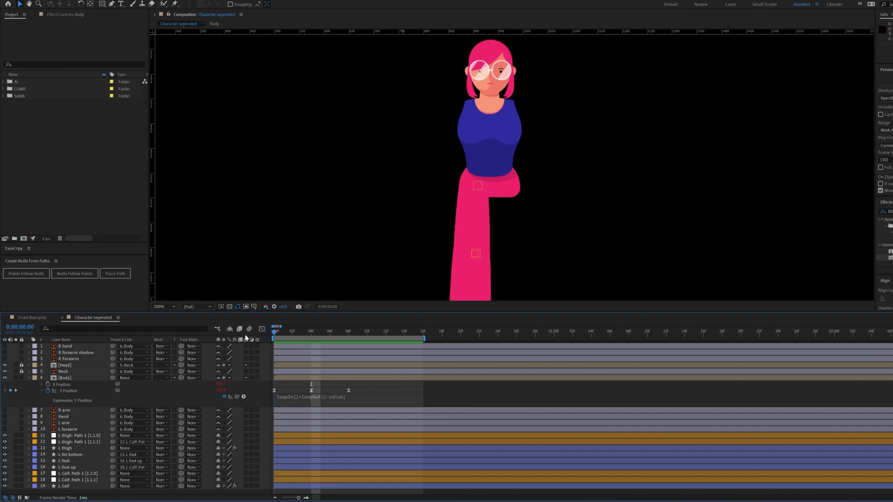
left_click(75, 438)
key("p")
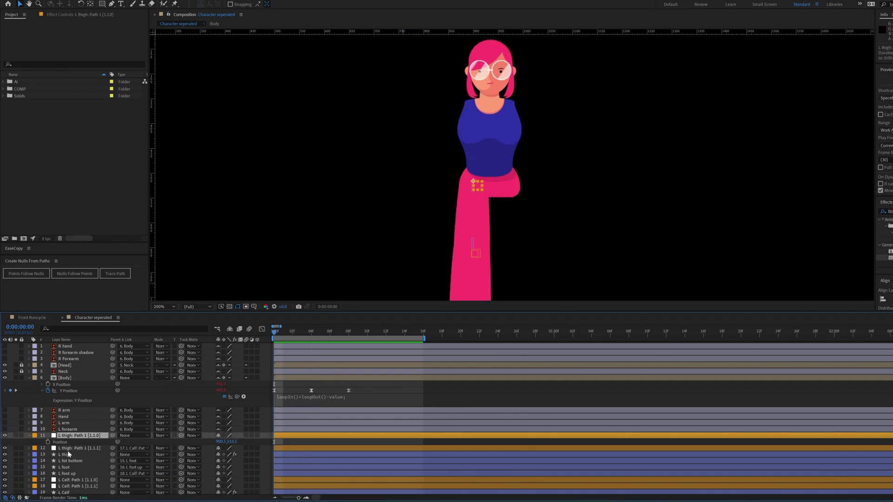
right_click(67, 446)
left_click(88, 345)
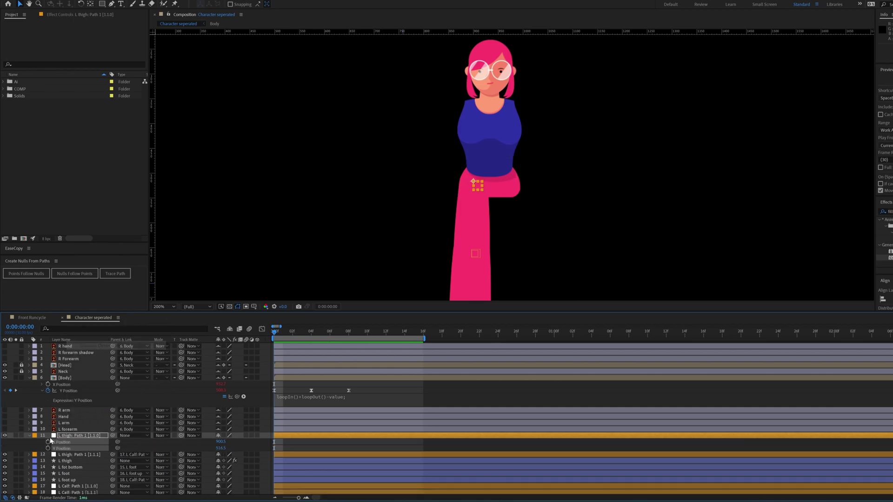
left_click(48, 449)
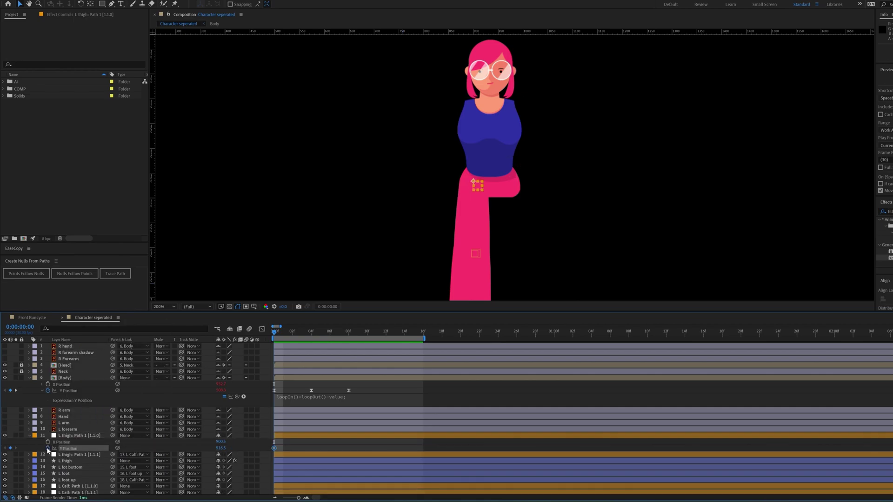
At frame 4, nudge the L thigh: Path 1 [1.1.0] null upward to follow the raised body.
left_click(308, 333)
key("Up")
key("Up")
key("Up")
key("Up")
key("Up")
key("Up")
key("Up")
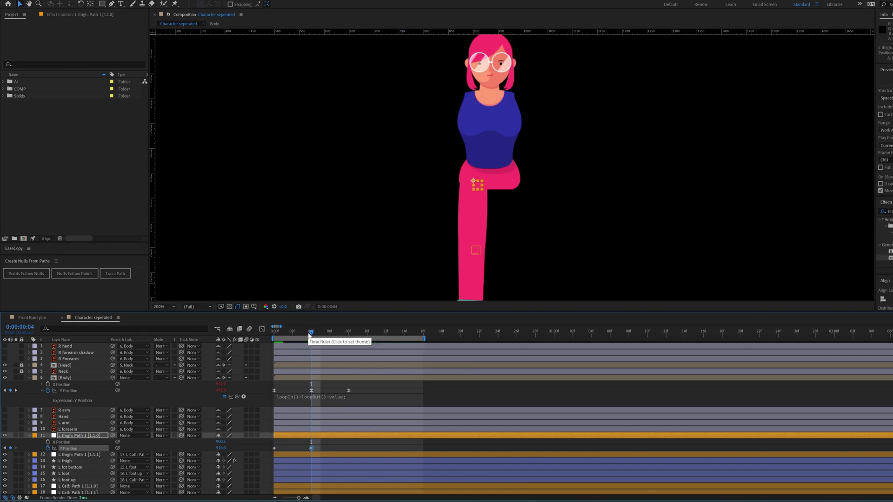
key("Up")
key("Up")
key("Up")
key("Up")
key("Up")
key("Up")
key("Up")
key("k")
key("j")
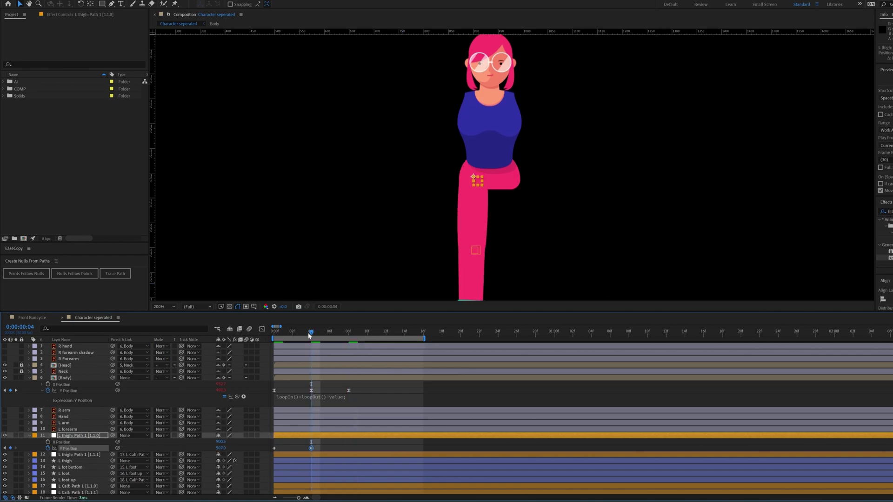
key("j")
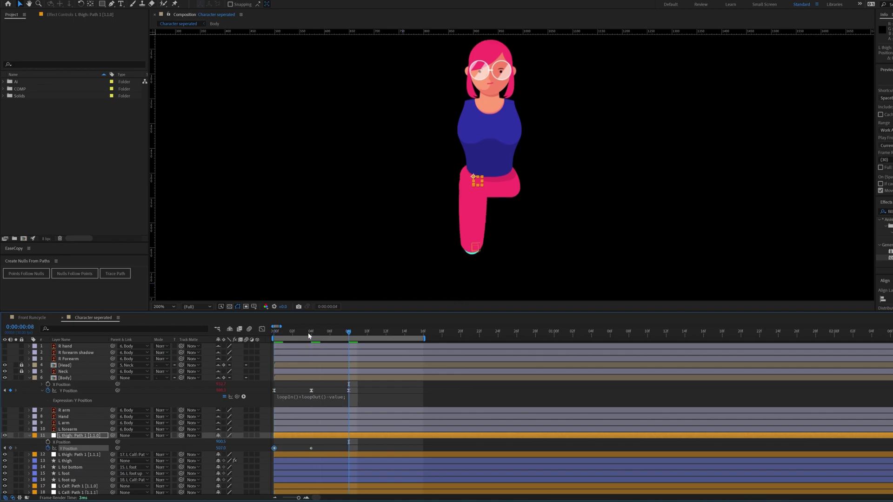
Paste the L thigh: Path 1 [1.1.0] null's frame 0 Y Position keyframe at frame 8 and apply Easy Ease to all three keyframes.
key("ctrl+v")
left_click_drag(360, 445, 275, 451)
key("F9")
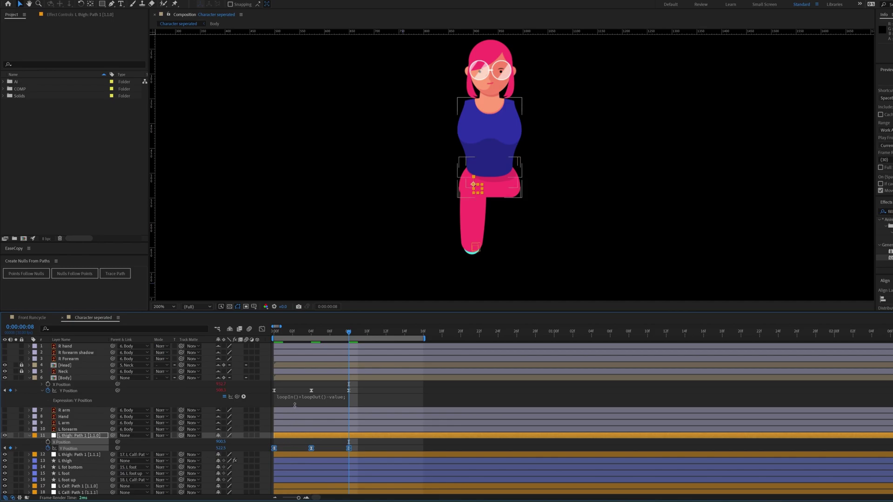
Copy the body's loopIn()+loopOut()-value; expression to the Y Position of the L thigh: Path 1 [1.1.0] null.
left_click(298, 400)
key("ctrl+c")
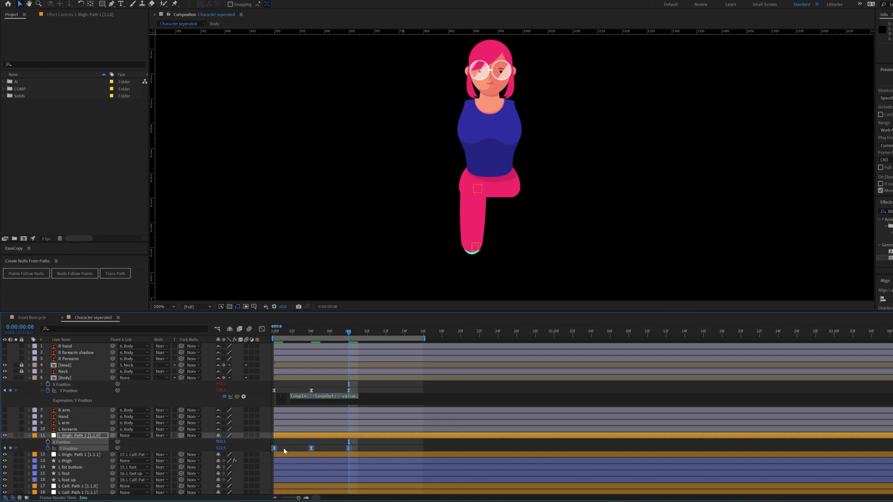
left_click(292, 447)
left_click(49, 448, "alt")
key("ctrl+v")
left_click(375, 442)
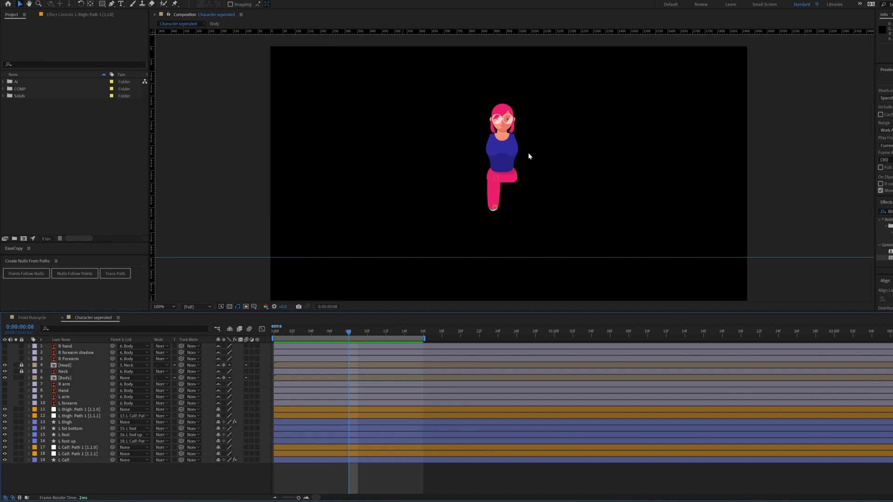
Pre-compose all the left leg layers and nulls as "Leg 1" and move the precomp's anchor point to the hip.
left_click(64, 460)
left_click(72, 410, "shift")
key("ctrl+shift+c")
type("Leg 1")
key("Return")
key("y")
left_click_drag(509, 180, 494, 182)
Enable time remapping on Leg 1, extend its layer past the work area, and add a Time Remap keyframe at frame 16.
left_click(73, 411)
key("Left")
key("Left")
key("Left")
left_click_drag(313, 334, 892, 326)
right_click(68, 411)
left_click(212, 218)
left_click(424, 332)
left_click(11, 416)
Add the expression loopIn()+loopOut()-value; to Leg 1's Time Remap.
left_click(42, 417, "alt")
key("ctrl+v")
left_click(274, 465)
key("equal")
key("equal")
key("equal")
key("equal")
key("equal")
left_click(526, 473)
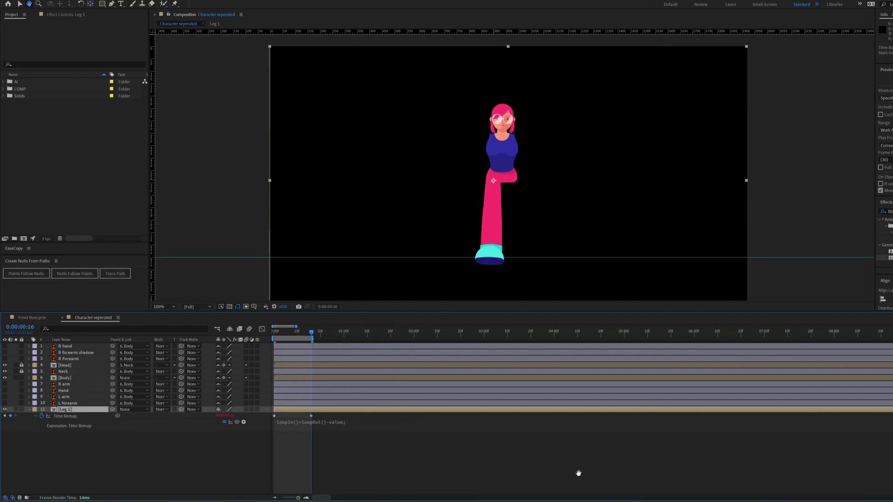
Duplicate Leg 1 and start the copy at frame 8.
key("Home")
key("ctrl+d")
left_click(20, 327)
type("8")
key("Return")
key("bracketleft")
Flip the Leg 1 copy horizontally and move it across to the character's other hip.
key("v")
right_click(494, 182)
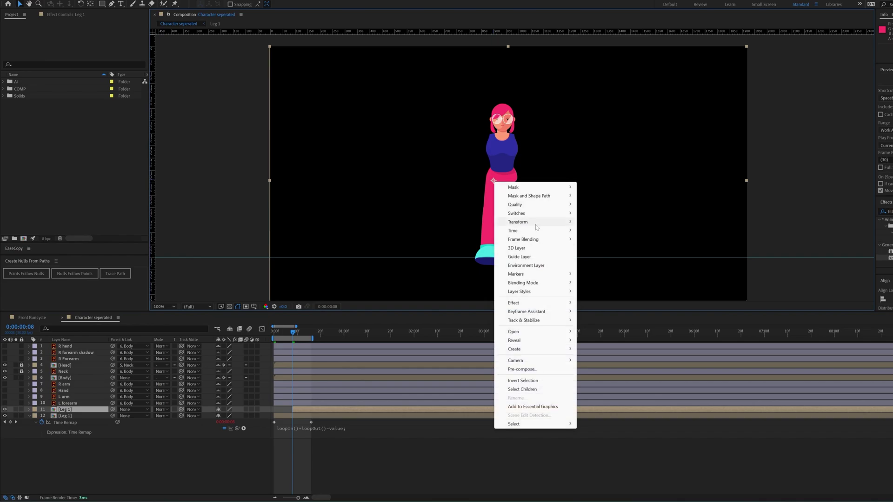
mouse_move(535, 221)
left_click(600, 289)
left_click_drag(494, 205, 508, 205)
Slide the flipped leg layer earlier so it covers the start of the composition, and preview the cycle.
key("period")
key("Home")
left_click_drag(293, 409, 248, 408)
key("comma")
key("space")
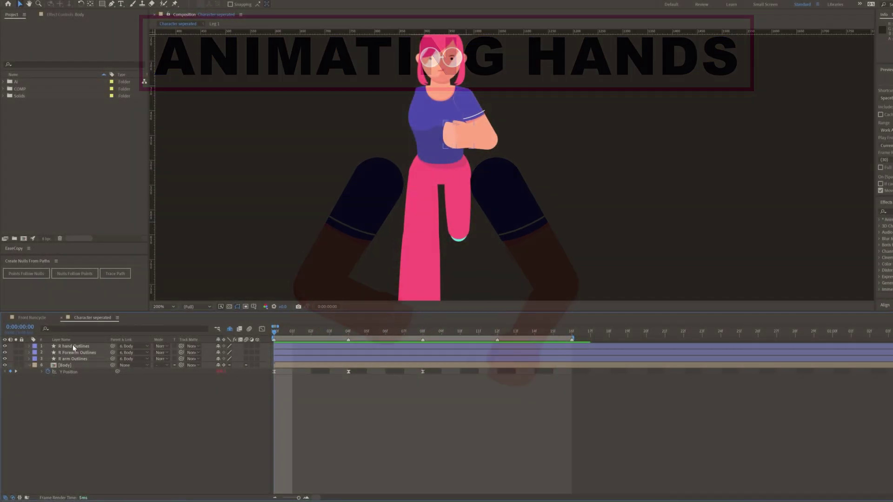
Move the anchor points of R hand Outlines to the wrist, R Forearm Outlines to the elbow and R arm Outlines to the shoulder.
left_click(74, 346)
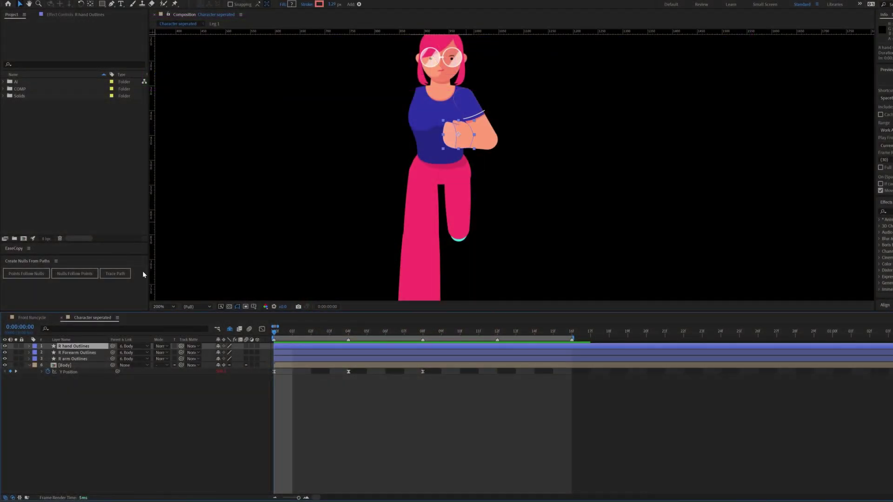
key("y")
left_click_drag(459, 135, 466, 138)
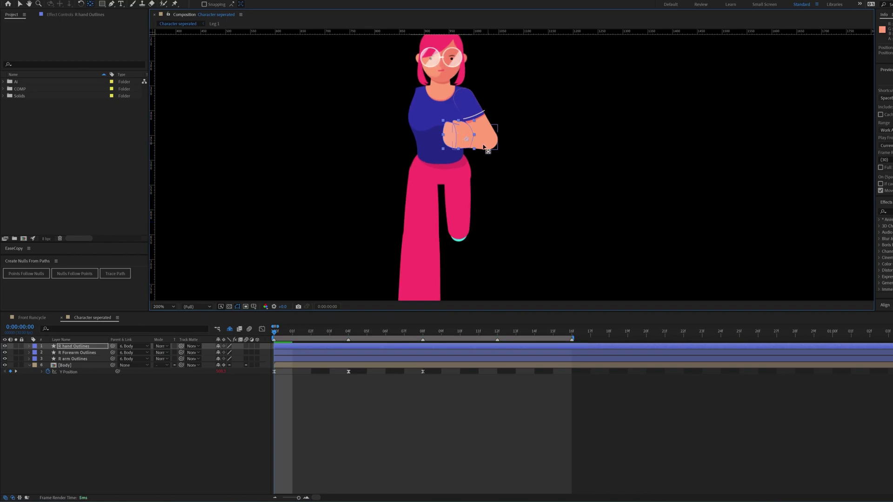
left_click(80, 353)
left_click_drag(475, 138, 489, 141)
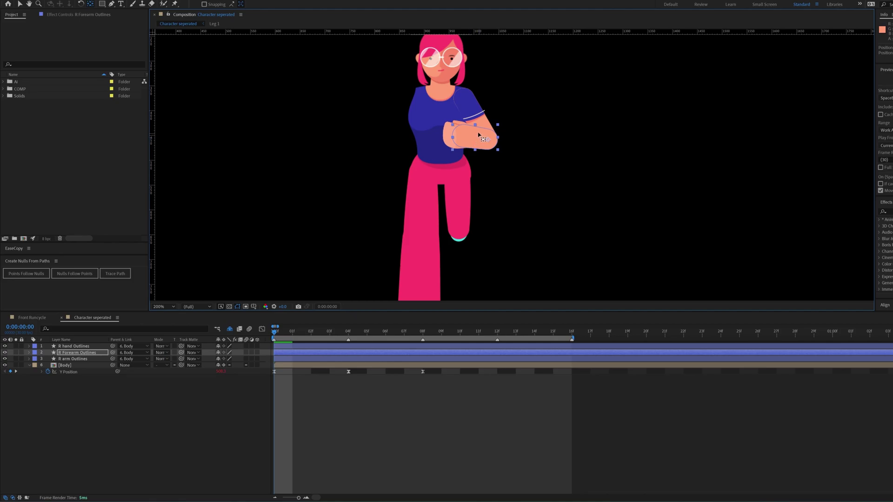
left_click(78, 358)
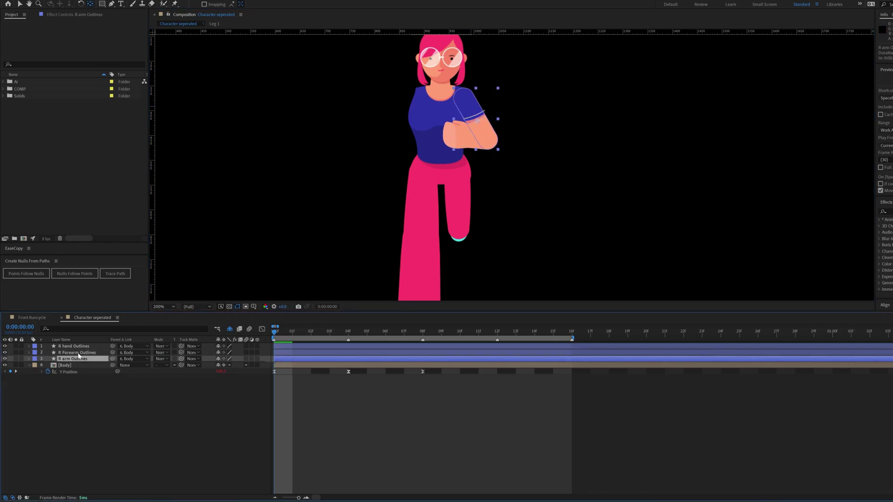
left_click_drag(477, 120, 470, 111)
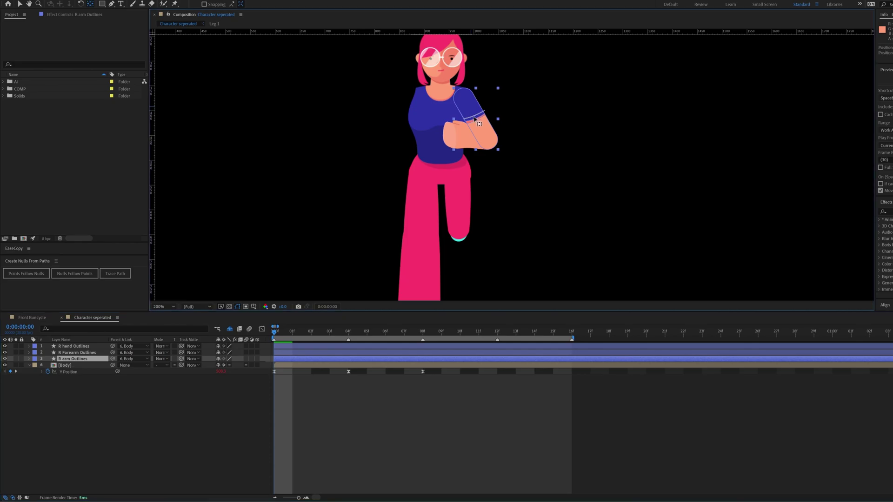
Parent R hand Outlines to R Forearm Outlines, and R Forearm Outlines to R arm Outlines.
left_click(79, 346)
left_click_drag(113, 346, 75, 359)
left_click(113, 354)
left_click(74, 359)
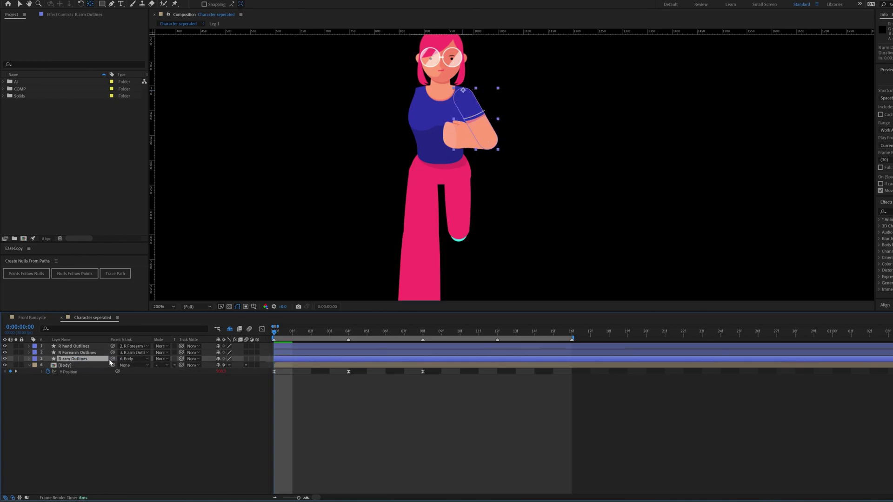
Keyframe the Rotation of R hand, R Forearm and R arm Outlines at frames 0, 8 and 16.
left_click(71, 346, "shift")
key("r")
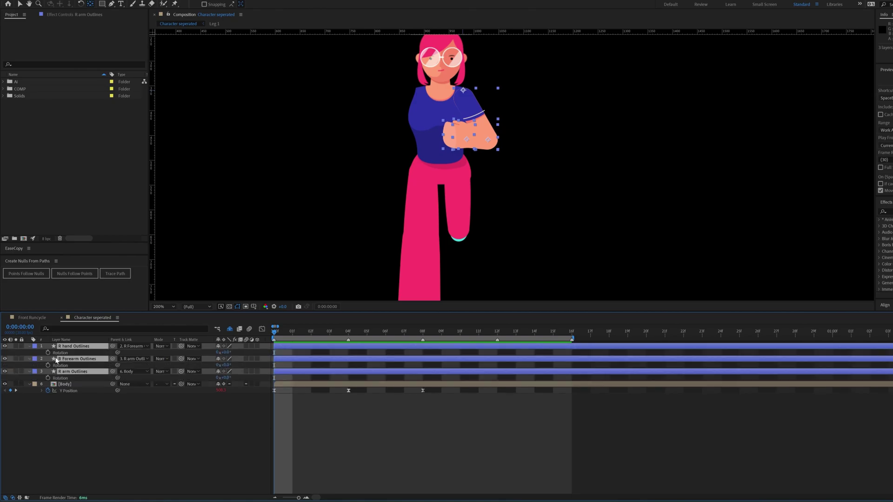
left_click(48, 353)
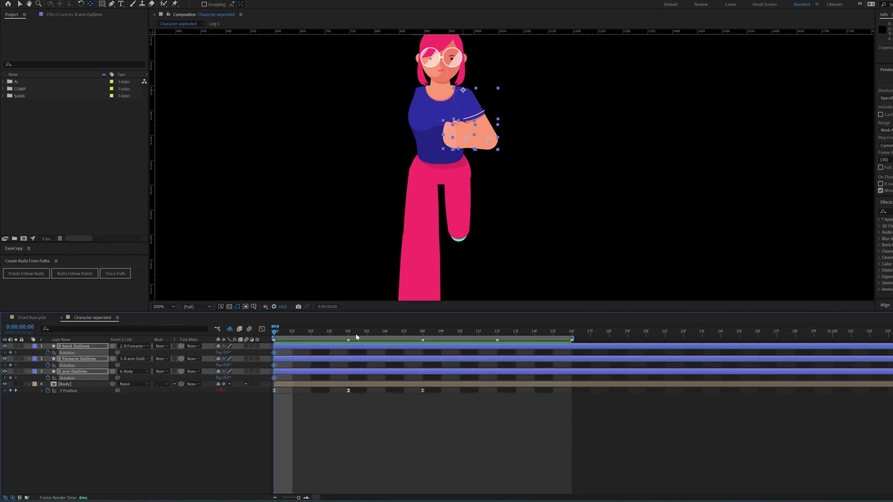
left_click(423, 334)
key("comma")
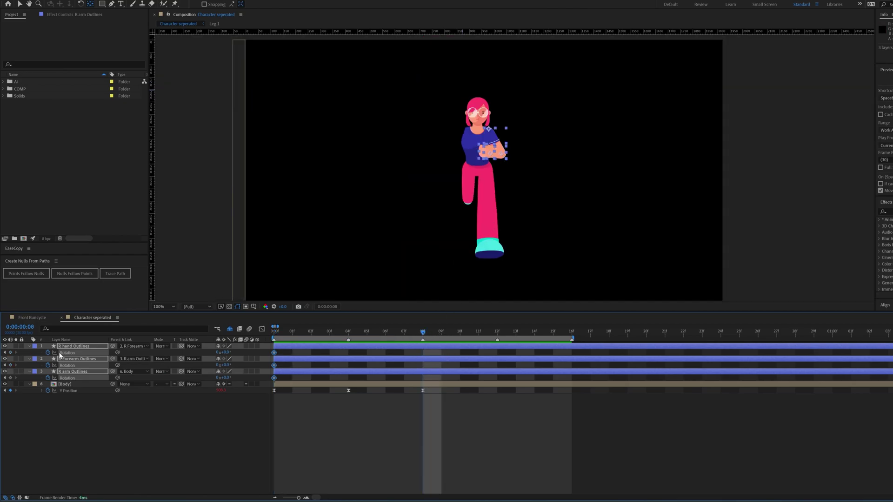
left_click(10, 353)
left_click(10, 365)
left_click(11, 378)
left_click(573, 335)
left_click(10, 353)
left_click(10, 365)
left_click(10, 377)
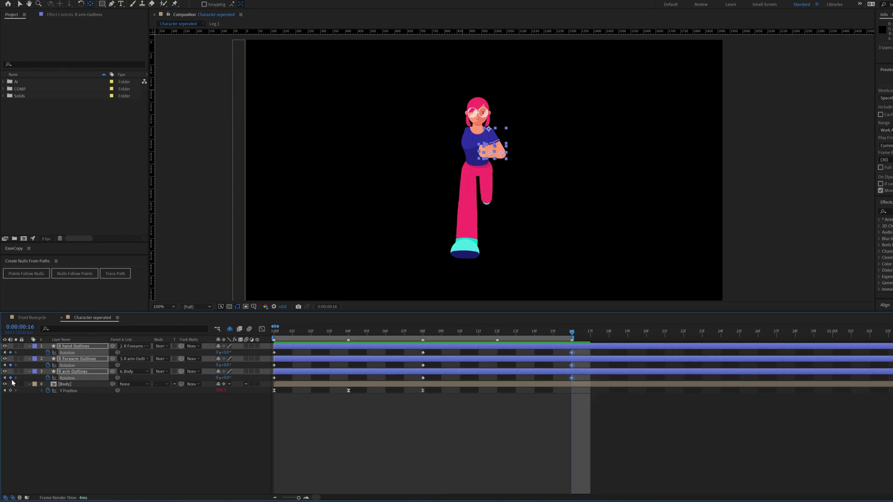
Rotate R arm Outlines outward at frame 8 and set its Rotation to 11° at frames 0 and 16.
left_click(422, 332)
left_click(442, 413)
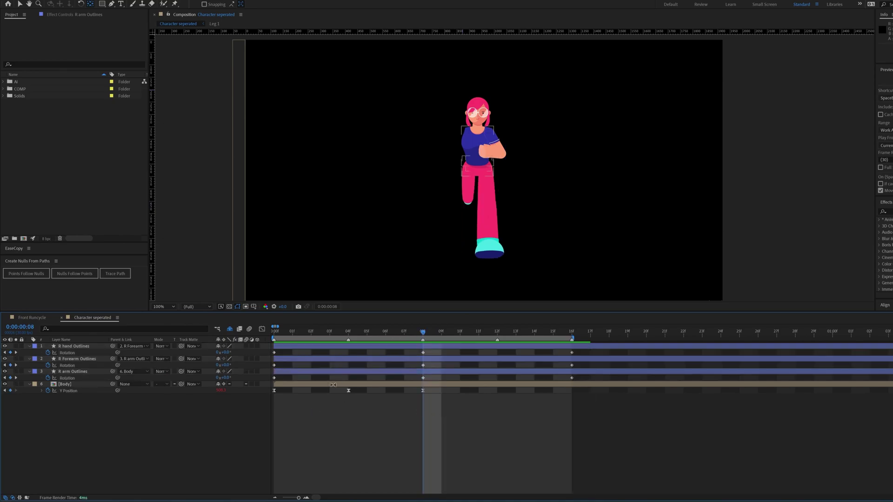
left_click(81, 371)
left_click_drag(226, 379, 224, 378)
left_click(275, 331)
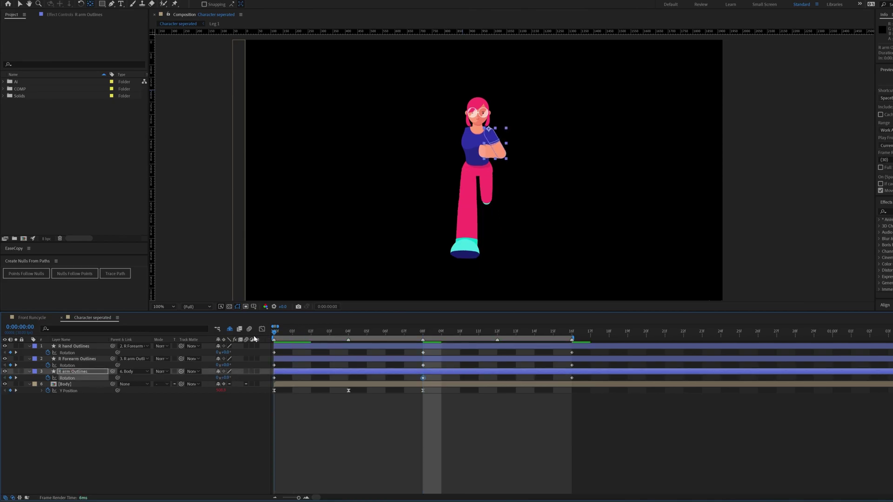
left_click_drag(279, 378, 232, 378)
left_click(571, 378, "shift")
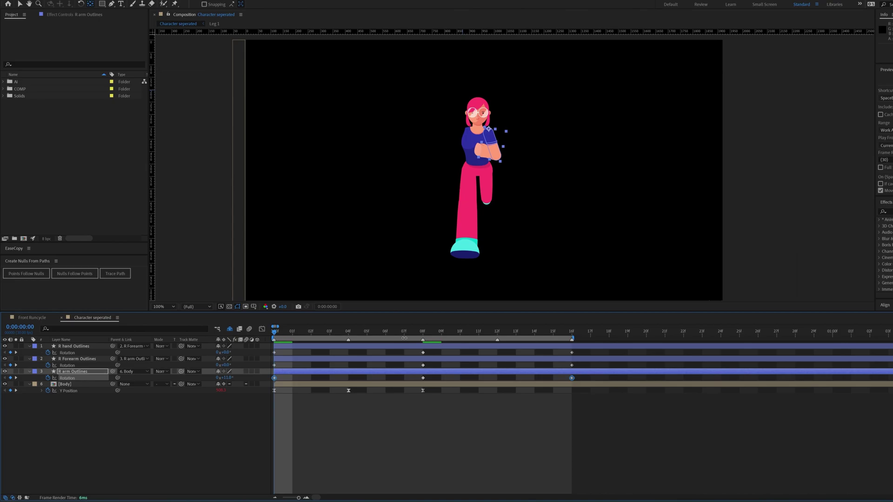
At frame 8, set the R Forearm Outlines Rotation to -100° and turn the R hand outward to swing the arm down.
left_click(422, 332)
left_click(363, 411)
mouse_move(225, 367)
left_mouse_down()
mouse_move(203, 369)
mouse_move(230, 353)
mouse_move(219, 366)
left_mouse_up()
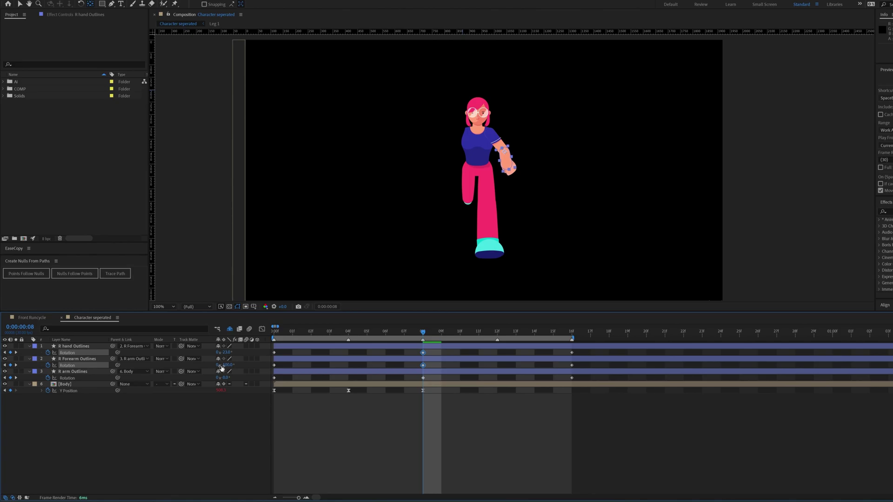
left_click_drag(221, 366, 221, 366)
scroll(491, 193, "up", 1)
left_click_drag(539, 207, 534, 216)
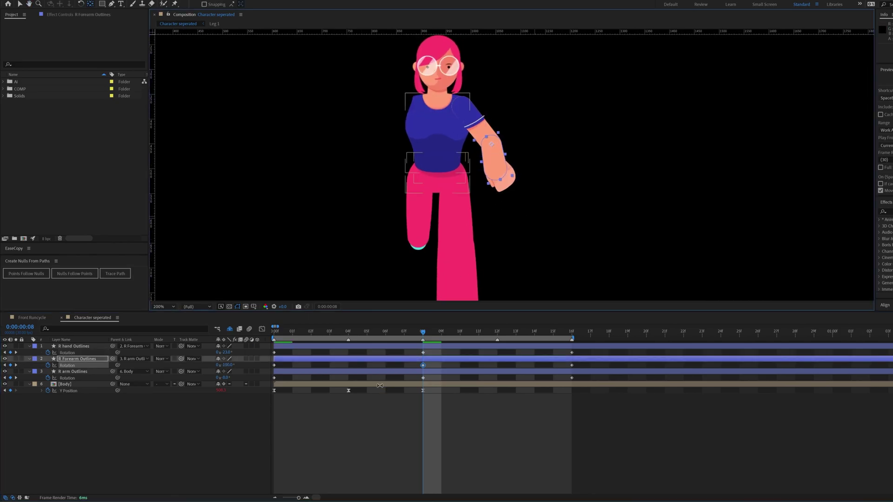
Keyframe the R hand Outlines Scale at frame 0 and shrink the hand at frame 8.
key("v")
left_click(293, 347)
left_click_drag(293, 332, 274, 331)
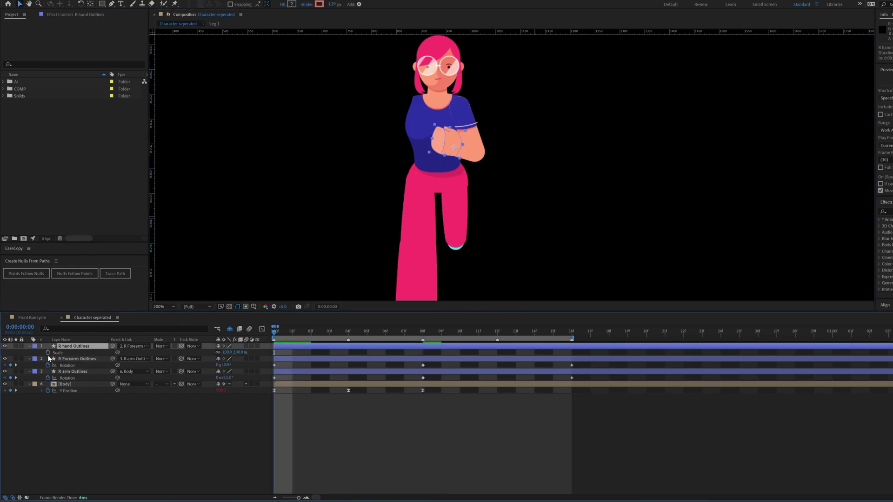
key("u")
key("u")
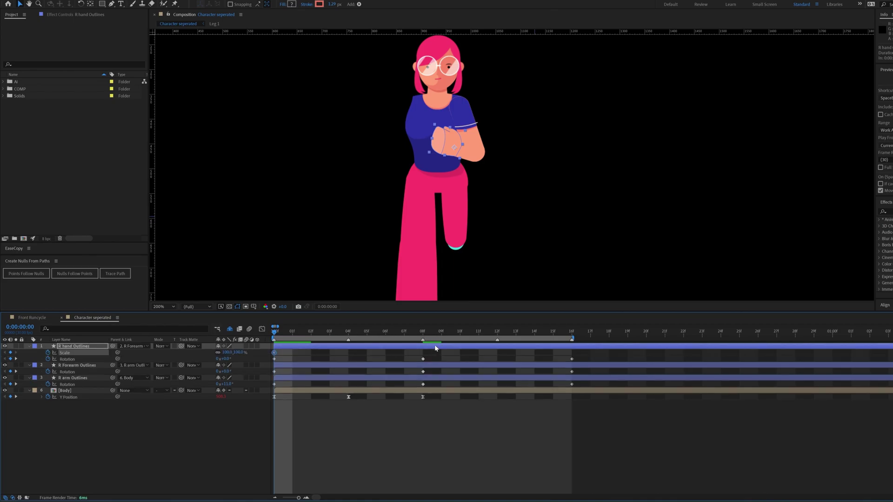
left_click(423, 332)
left_click_drag(226, 359, 220, 354)
key("ctrl+z")
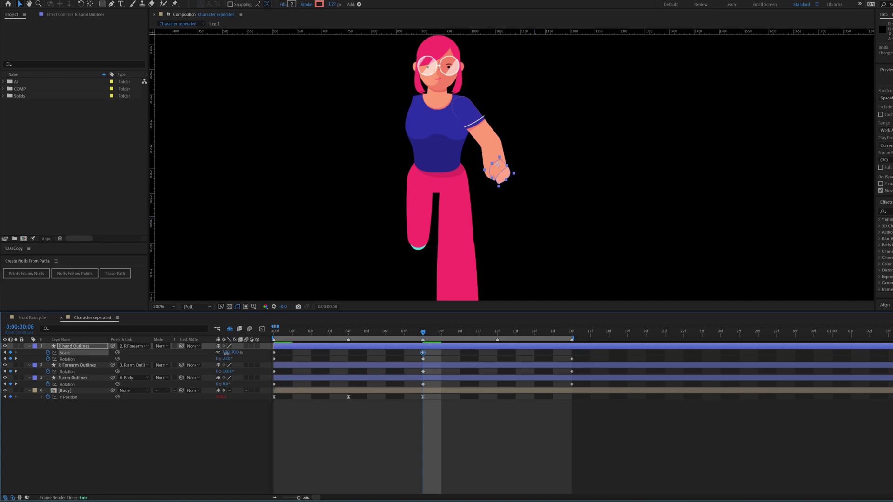
Copy the R hand Outlines frame 0 Scale keyframe to frame 16.
left_click(572, 331)
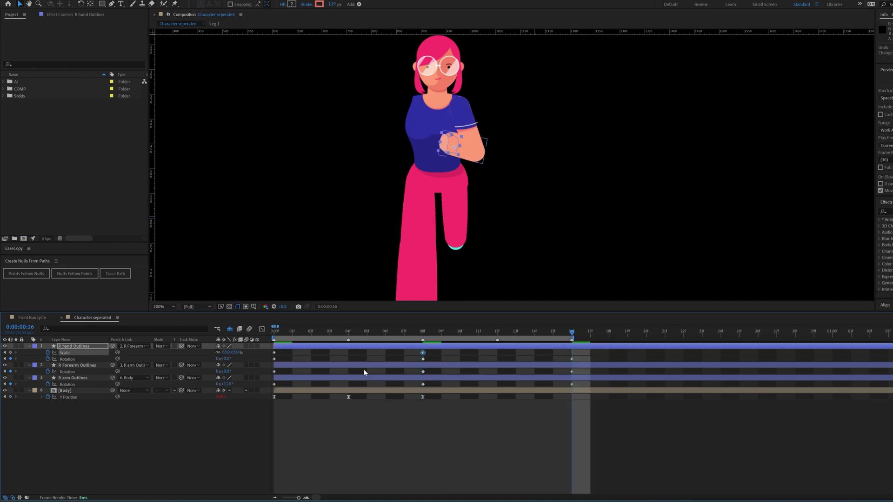
left_click(272, 353)
key("ctrl+v")
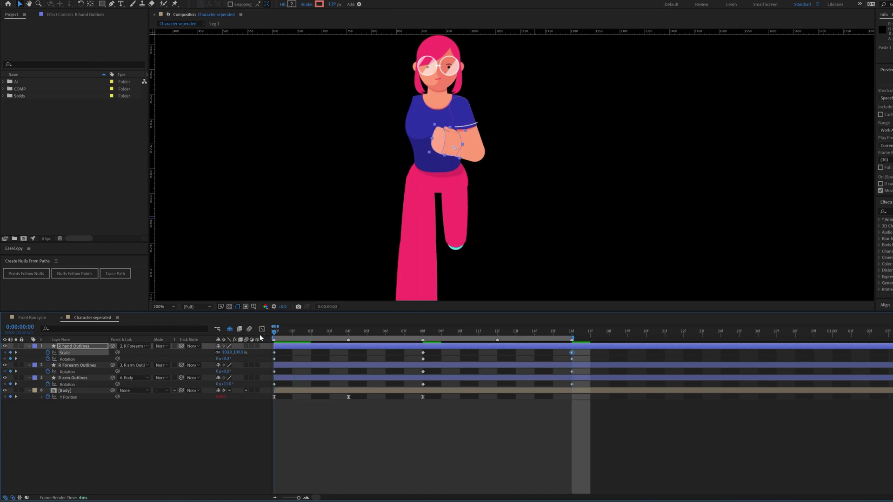
key("Home")
Expand R Forearm Outlines down to Path 1 in Group 1 and keyframe its Path at frame 0.
left_click(303, 366)
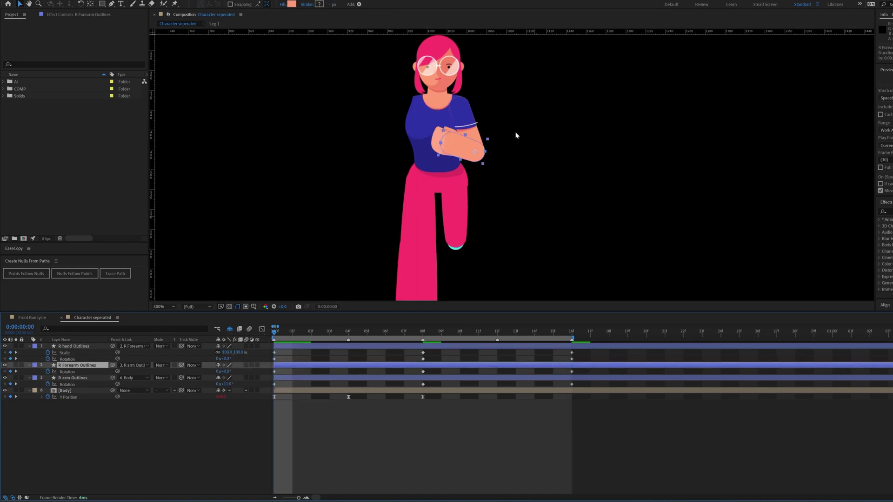
scroll(515, 135, "up", 1)
left_click_drag(426, 161, 481, 194)
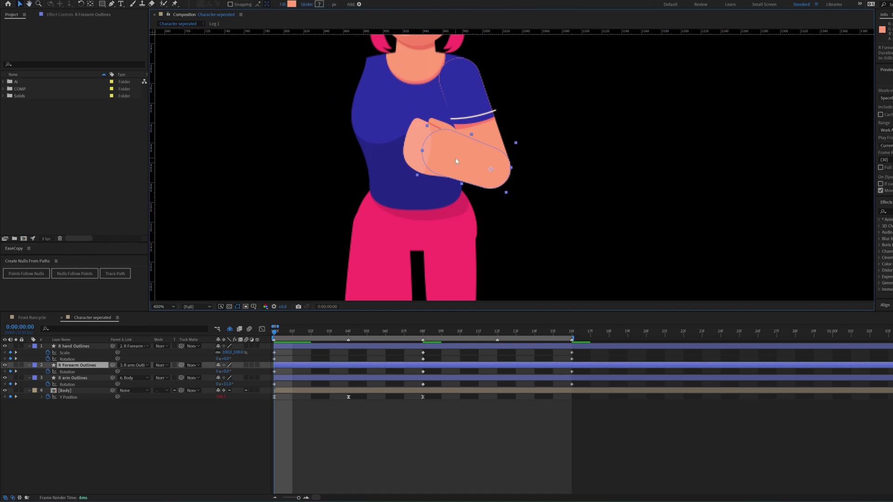
left_click(29, 366)
left_click(30, 367)
left_click(36, 373)
left_click(42, 378)
left_click(48, 384)
left_click(60, 391)
At frame 8, taper the wrist end of the R Forearm path with Free Transform and scale the R hand down further.
left_click(423, 331)
left_click(107, 397)
left_click(77, 391)
left_click_drag(566, 175, 529, 216)
key("ctrl+t")
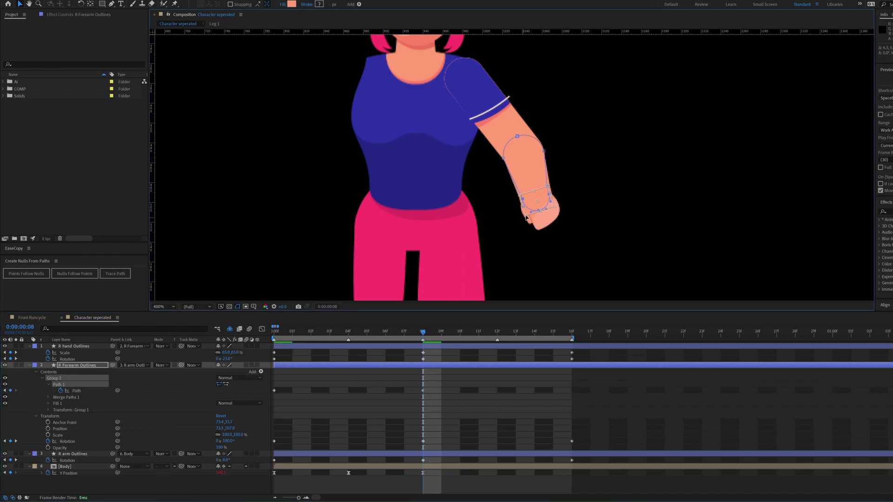
left_click(439, 356)
left_click_drag(227, 353, 224, 353)
At frame 8, refine the R Forearm path by narrowing its wrist end and its elbow end.
left_click_drag(554, 183, 503, 228)
left_click_drag(548, 189, 547, 190)
key("Return")
left_click_drag(579, 115, 494, 167)
key("ctrl+t")
left_click_drag(539, 129, 535, 133)
key("comma")
Expand R arm Outlines down to Path 1 in Group 4 and keyframe its Path.
left_click(490, 127)
left_click(42, 479)
left_click(53, 479)
scroll(52, 478, "down", 3)
left_click(48, 435)
left_click(77, 441)
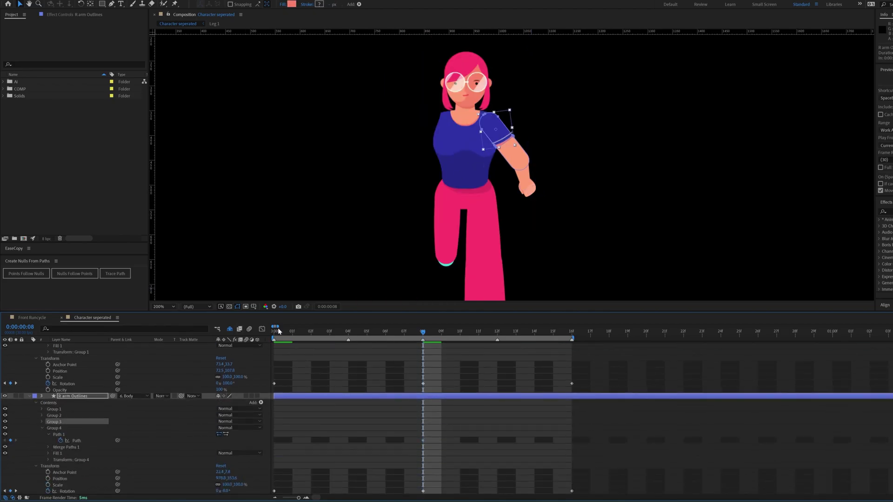
Narrow the elbow end of the R arm path at frame 8 with Free Transform.
key("period")
left_click_drag(562, 132, 494, 176)
key("ctrl+t")
key("period")
key("comma")
Keyframe the Path of Group 3, Group 2 and Group 1 in R arm Outlines at frame 8.
left_click(42, 422)
left_click(48, 428)
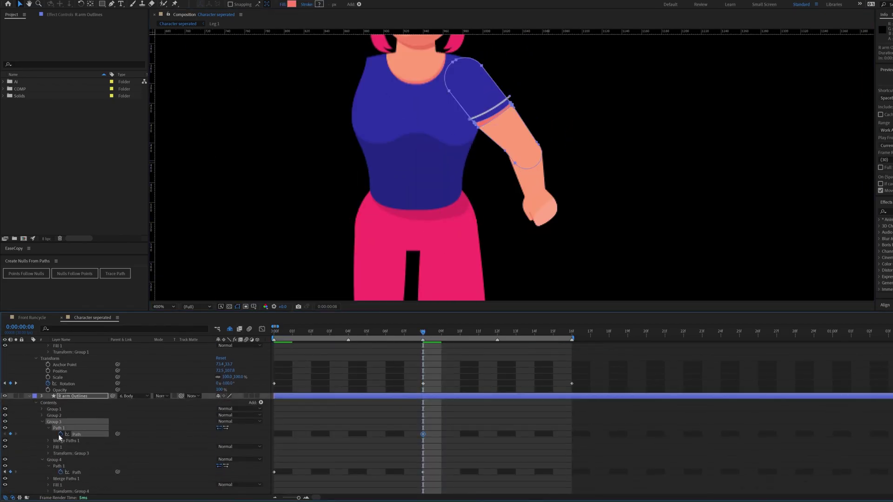
left_click(60, 434)
left_click(42, 416)
left_click(48, 422)
left_click(61, 428)
left_click(42, 409)
left_click(49, 415)
left_click(60, 422)
Add matching Path keyframes at frame 0 for the R arm's sleeve groups and return to frame 8.
key("j")
left_click(10, 422)
left_click(10, 453)
scroll(11, 453, "down", 1)
key("k")
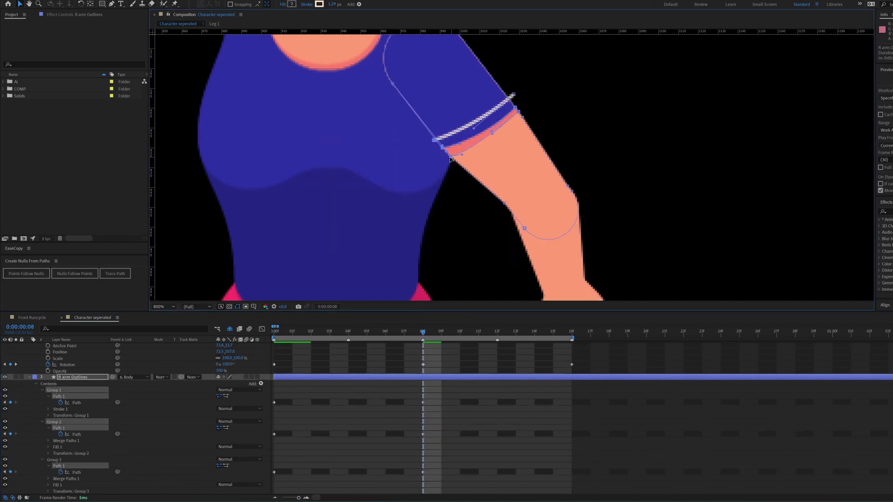
At frame 8, adjust the selected sleeve-edge points of the R arm's Groups 1 to 3 with Free Transform.
scroll(540, 173, "up", 1)
key("ctrl+t")
scroll(540, 186, "down", 2)
scroll(152, 372, "up", 4)
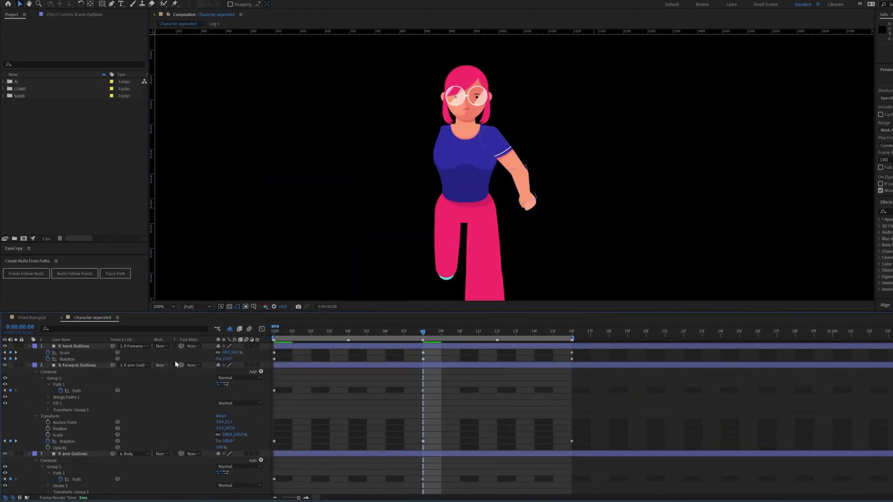
Slim the R Forearm path at frame 8 with Free Transform.
left_click(76, 391)
scroll(535, 210, "up", 1)
key("ctrl+t")
left_click_drag(554, 186, 521, 181)
Reshape the elbow end of the R arm's Group 1 path at frame 8 with Free Transform.
left_click(76, 479)
key("ctrl+t")
left_click_drag(585, 199, 580, 171)
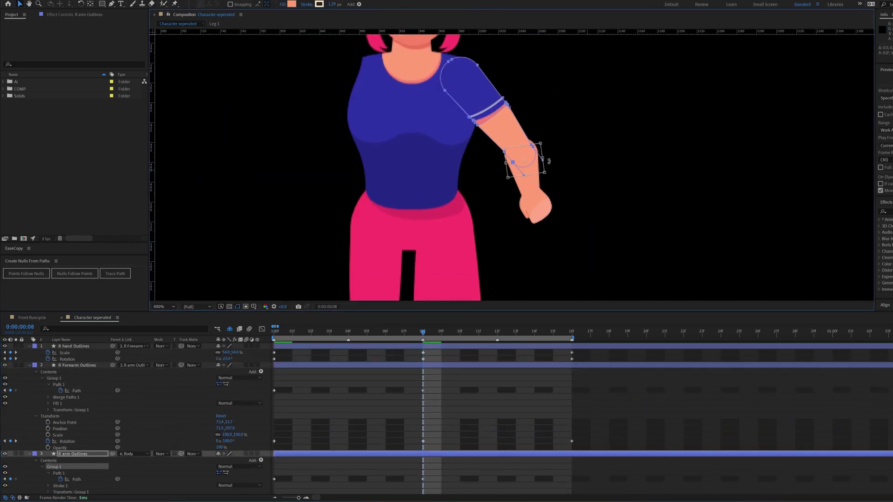
Adjust the elbow points of the R Forearm path at frame 8 with Free Transform to match the upper arm.
scroll(270, 396, "down", 1)
left_click(77, 371)
left_click_drag(493, 126, 553, 163)
key("ctrl+t")
key("period")
left_click(597, 201)
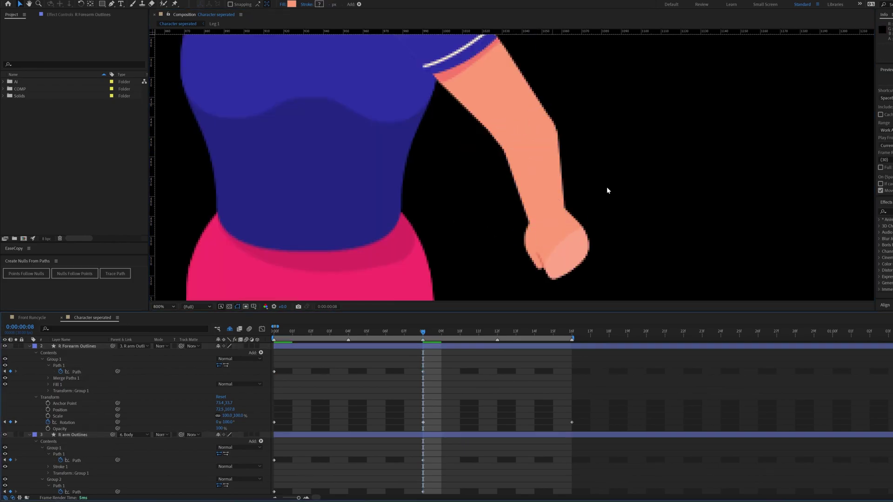
key("comma")
key("comma")
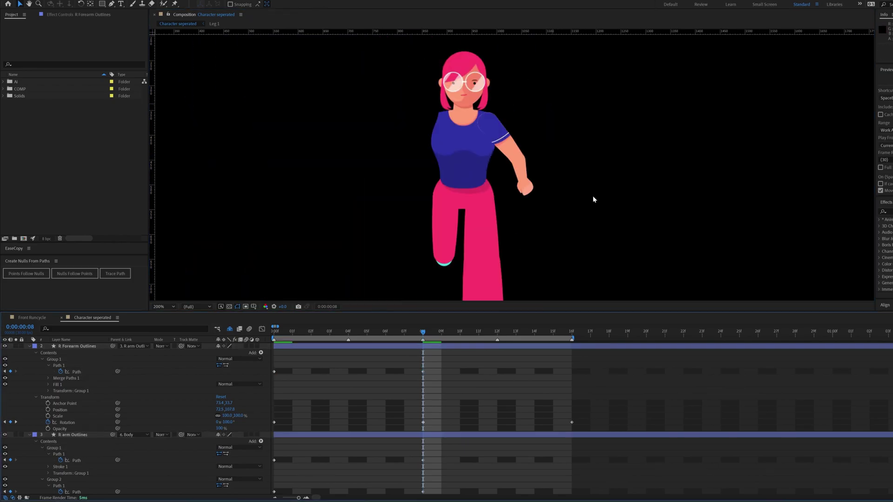
Copy the frame 0 Path keyframes of the R Forearm and the R arm groups to frame 16.
left_click(569, 333)
scroll(362, 422, "down", 3)
left_click(274, 422)
left_click(274, 417)
key("ctrl+c")
key("ctrl+v")
left_click(274, 454)
key("ctrl+c")
key("ctrl+v")
scroll(344, 446, "down", 3)
left_click(274, 435)
key("ctrl+c")
key("ctrl+v")
scroll(439, 432, "down", 3)
Collapse the layer contents so the timeline lists only the keyframed properties.
left_click(484, 465)
scroll(532, 408, "up", 10)
key("u")
key("u")
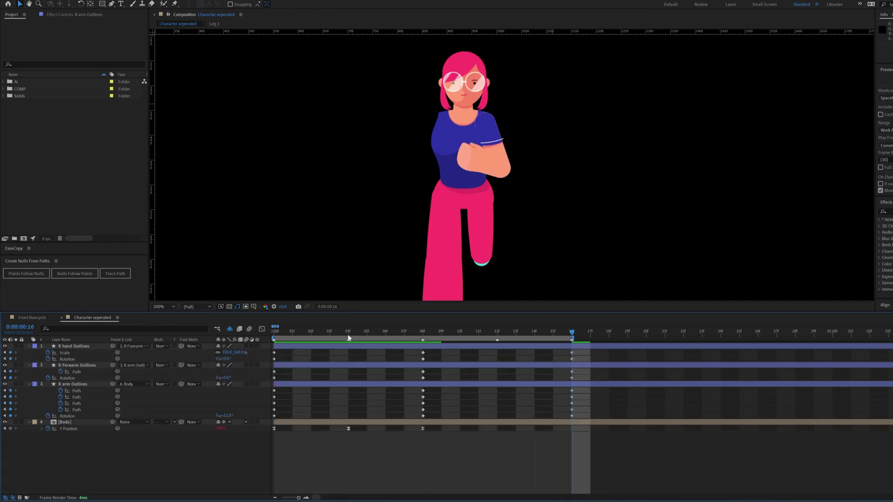
Apply Easy Ease to all keyframes of the R hand, R Forearm and R arm layers and preview from frame 0.
key("Home")
left_click_drag(581, 351, 266, 419)
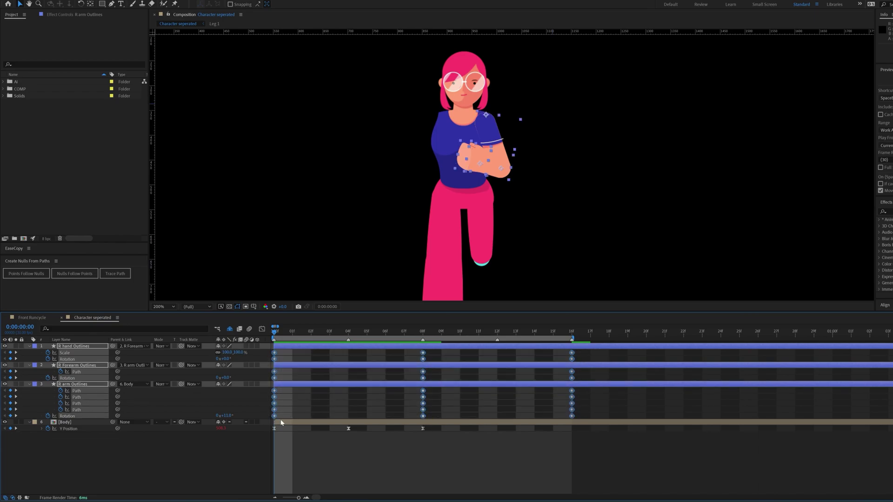
key("F9")
left_click(387, 429)
key("space")
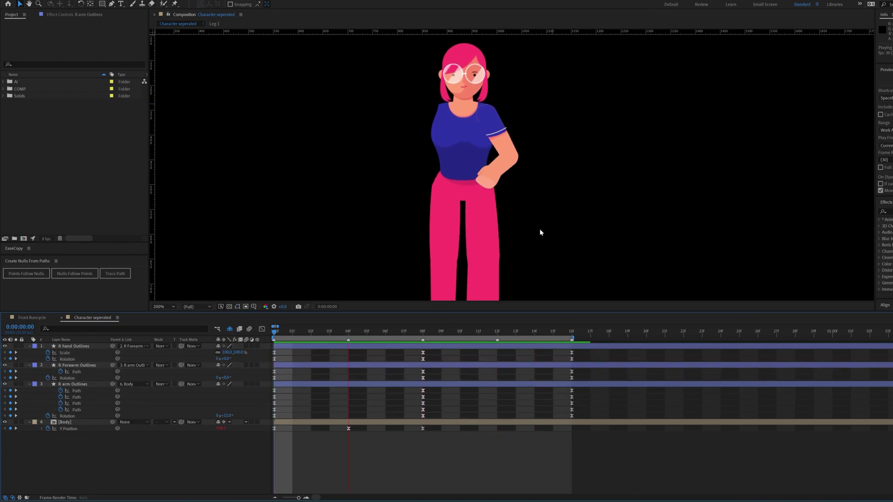